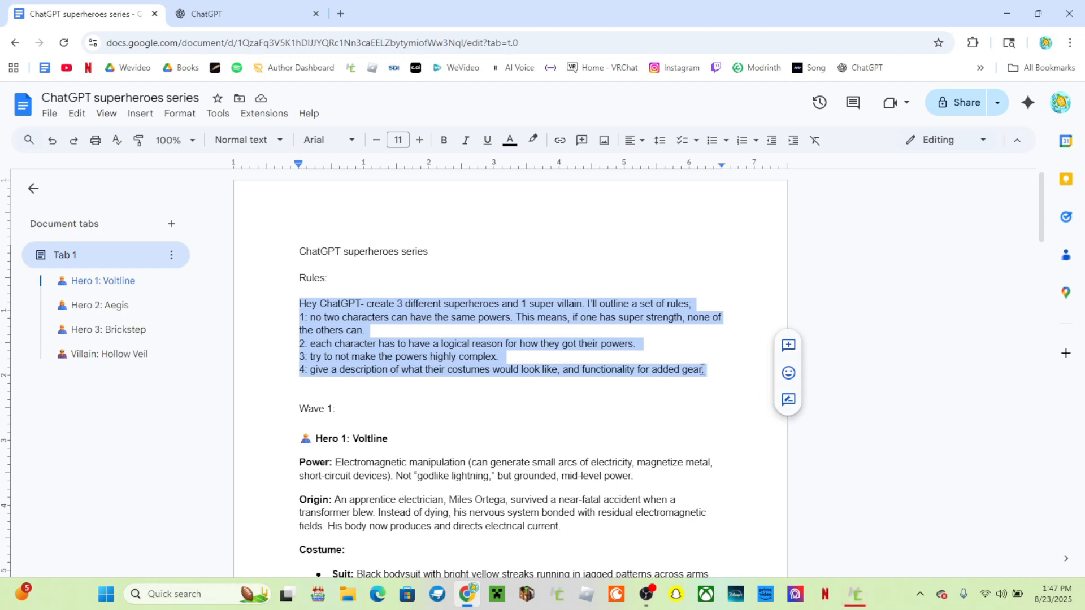
- Check the list of already used powers against the superheroes document in Google Docs, and submit the superhero and villain prompt to ChatGPT
{"action": "left_click", "coordinate": [859, 587]}
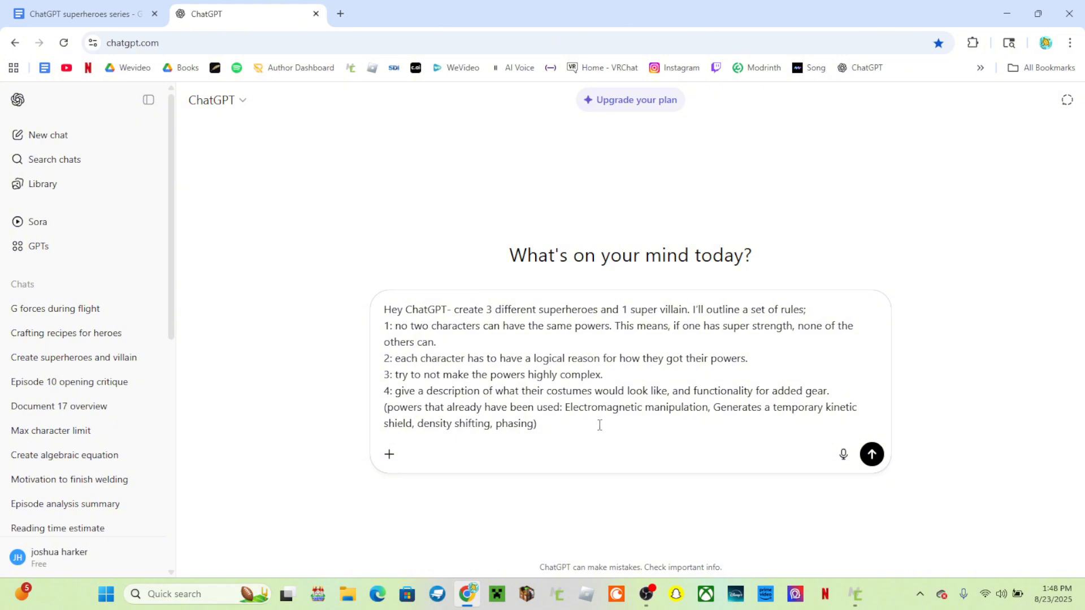
{"action": "left_click", "coordinate": [566, 415], "text": "shift"}
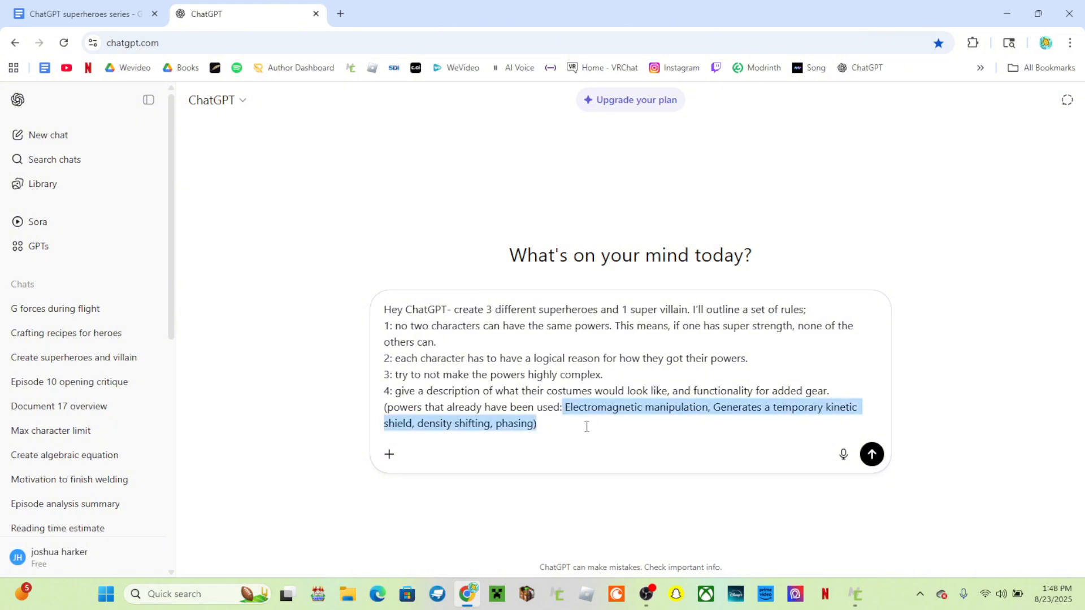
{"action": "left_click", "coordinate": [587, 427]}
{"action": "left_click", "coordinate": [84, 14]}
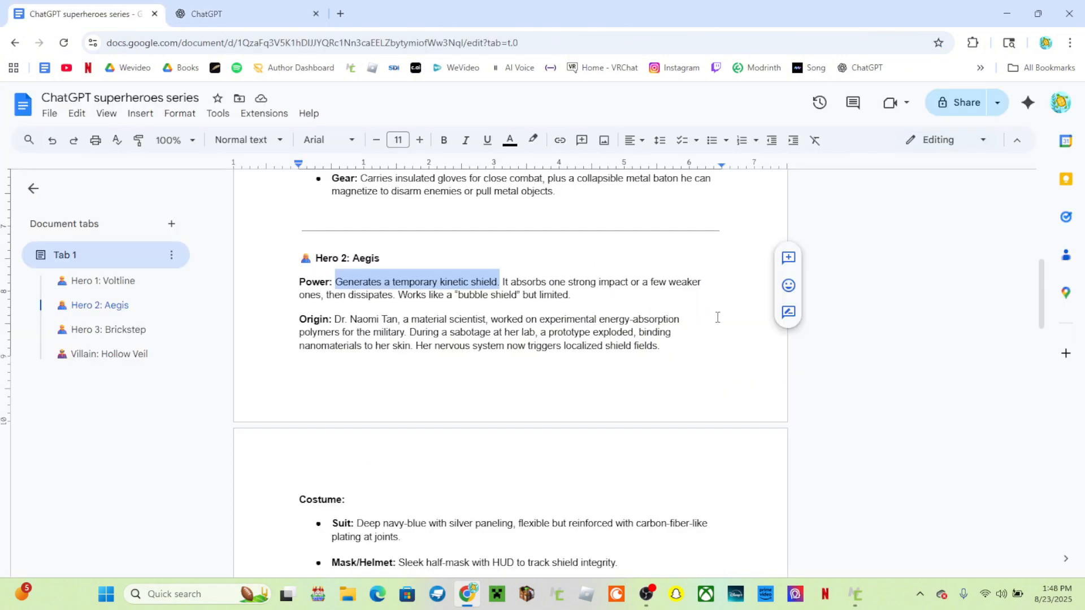
{"action": "scroll", "coordinate": [714, 323], "scroll_direction": "down", "scroll_amount": 5}
{"action": "scroll", "coordinate": [713, 319], "scroll_direction": "down", "scroll_amount": 10}
{"action": "left_click", "coordinate": [226, 14]}
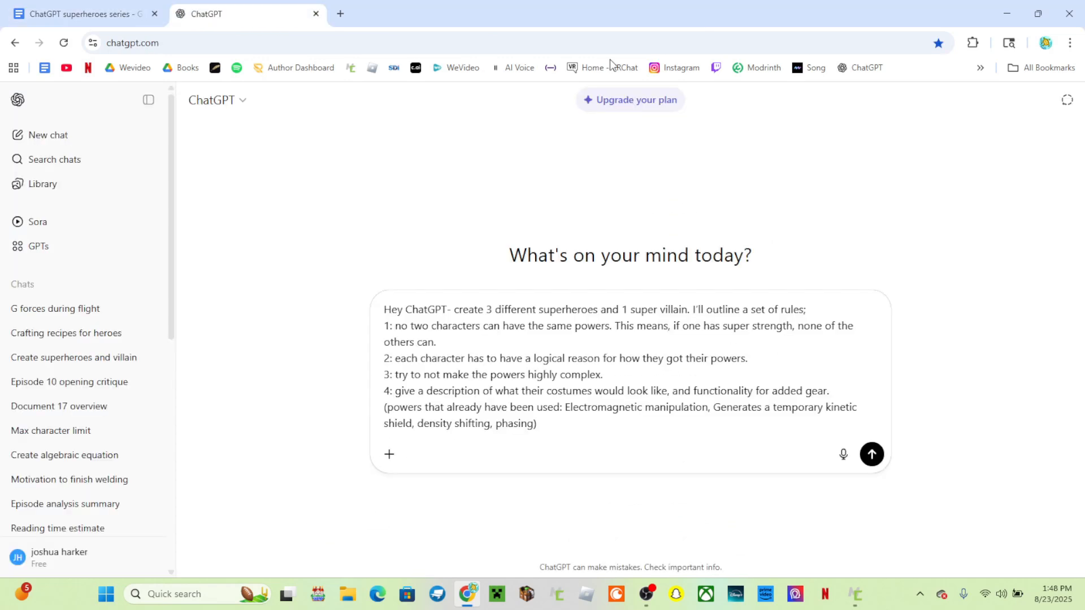
{"action": "key", "text": "Return"}
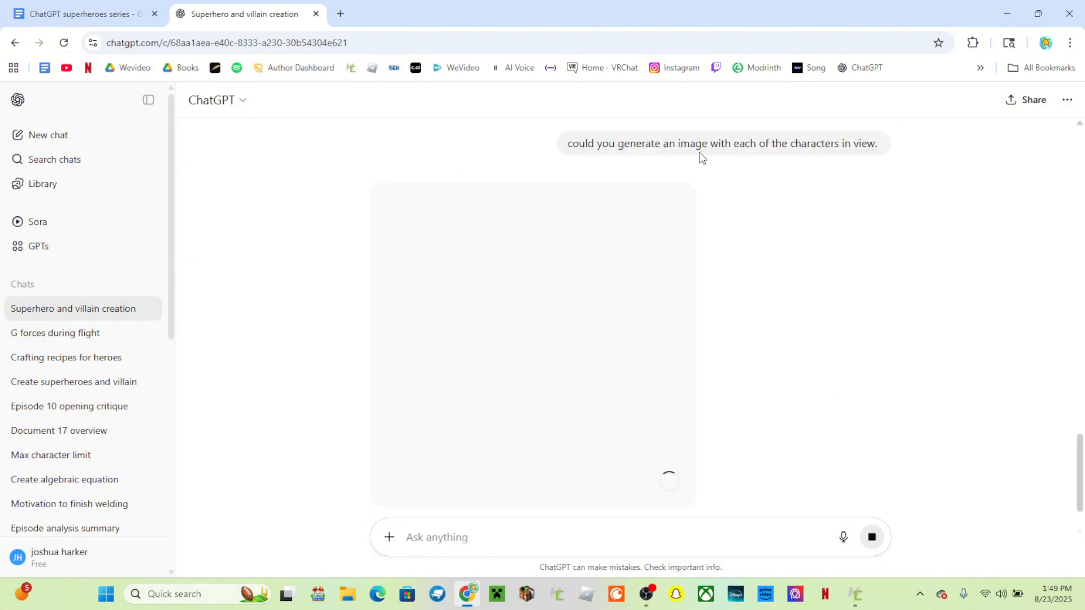
{"action": "scroll", "coordinate": [709, 395], "scroll_direction": "down", "scroll_amount": 2}
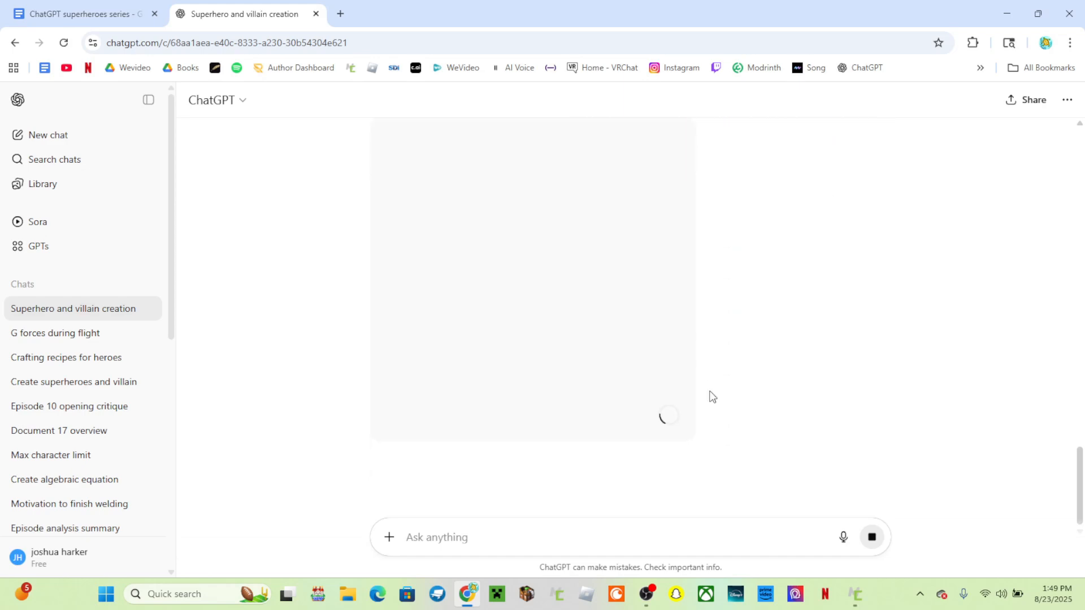
{"action": "scroll", "coordinate": [792, 386], "scroll_direction": "up", "scroll_amount": 2}
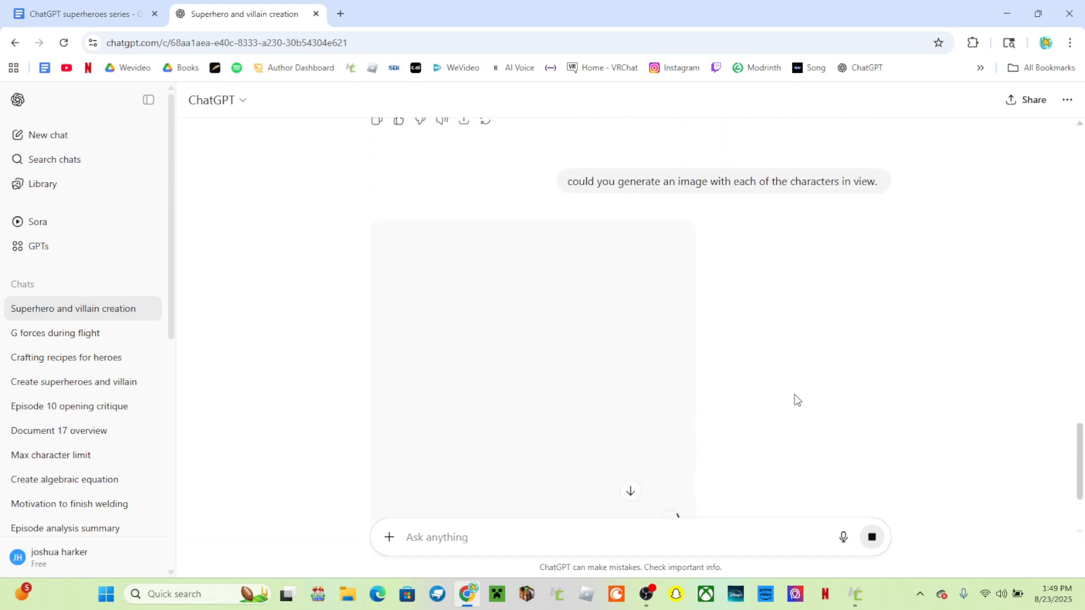
- Switch to Blockbench, open the recent project model.bbmodel and view it from the front
{"action": "key", "text": "alt+Tab"}
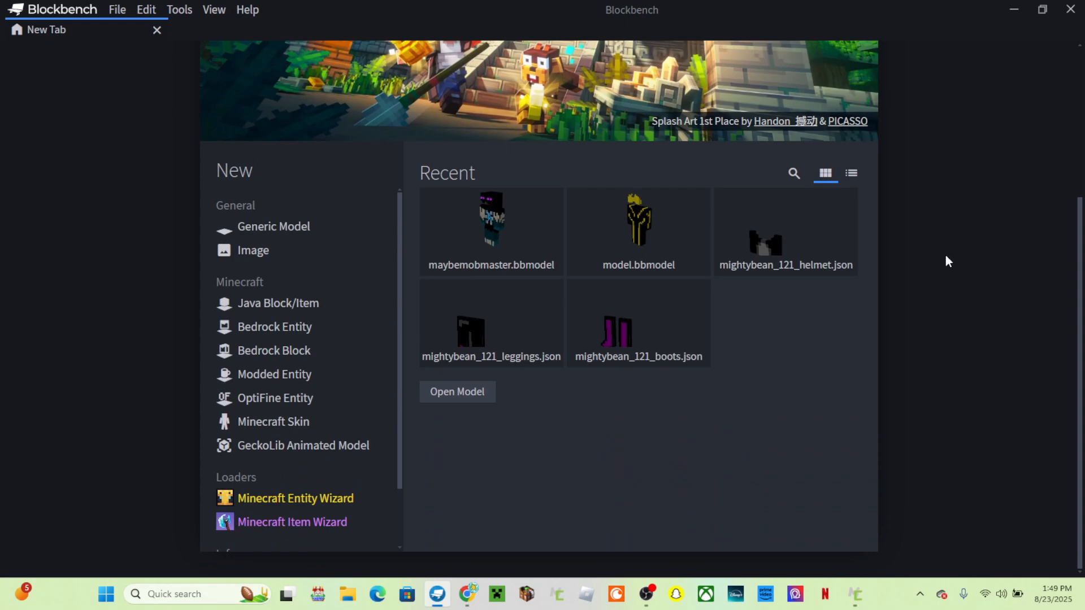
{"action": "left_click", "coordinate": [638, 225]}
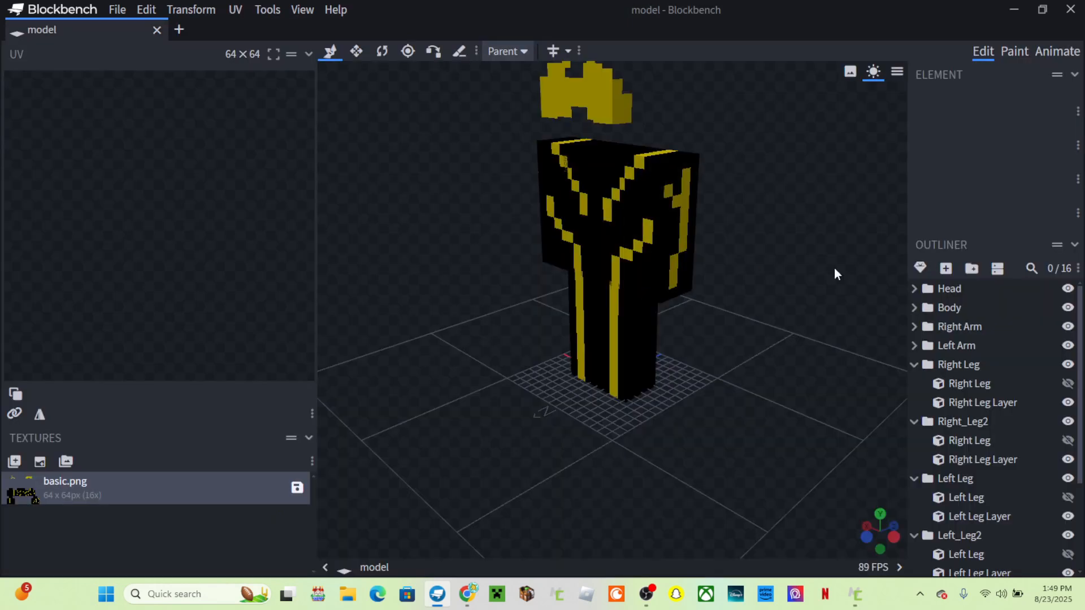
{"action": "left_click_drag", "start_coordinate": [746, 219], "coordinate": [748, 278]}
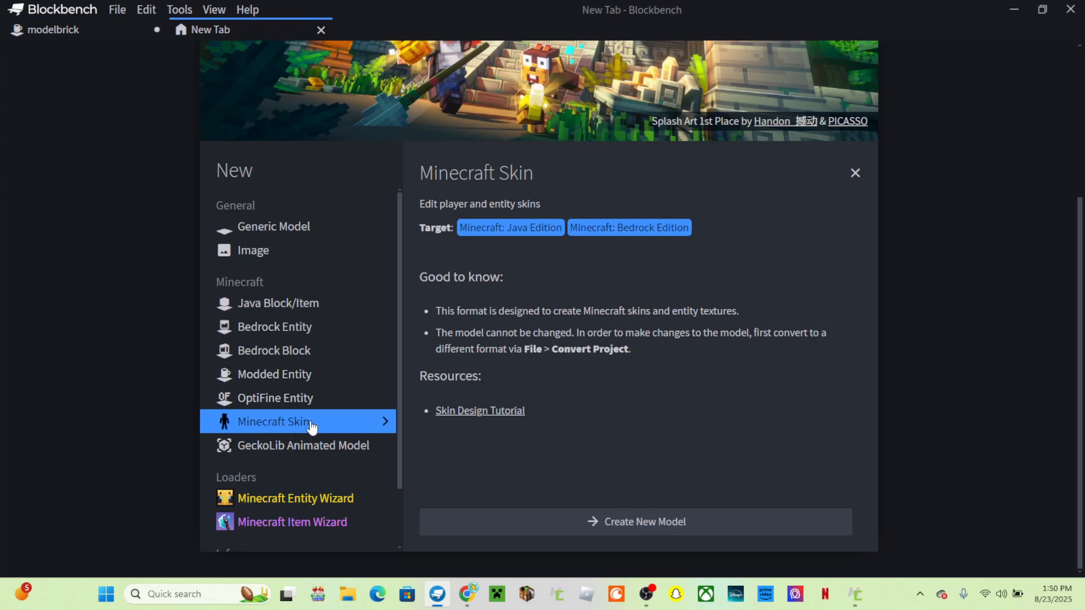
- Create a Minecraft Skin model with the Player - Wide preset and default resolution, with Pose turned off
{"action": "left_click", "coordinate": [721, 520]}
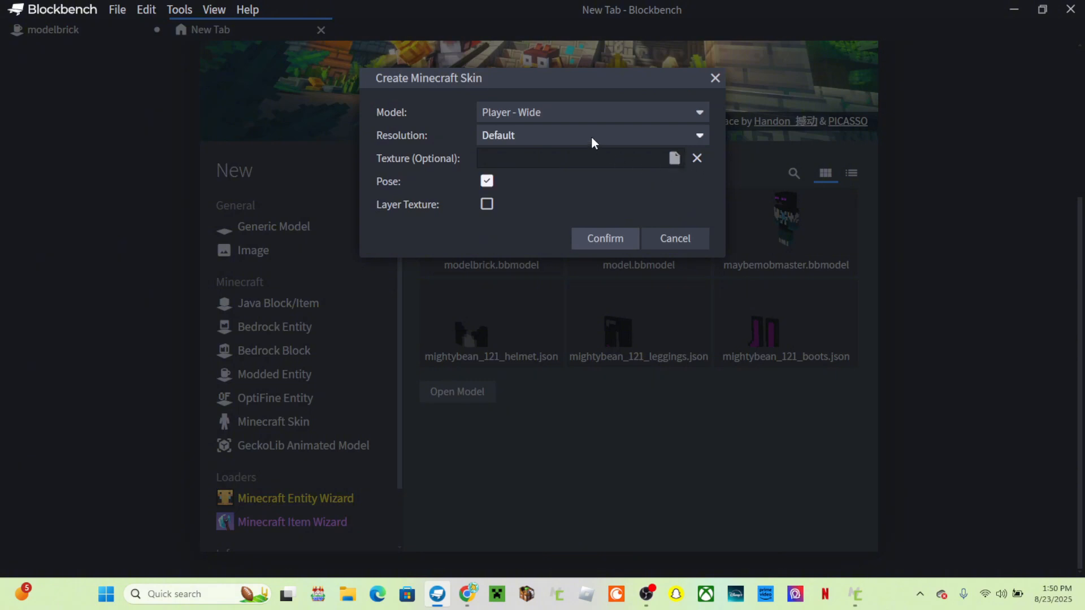
{"action": "left_click", "coordinate": [544, 115]}
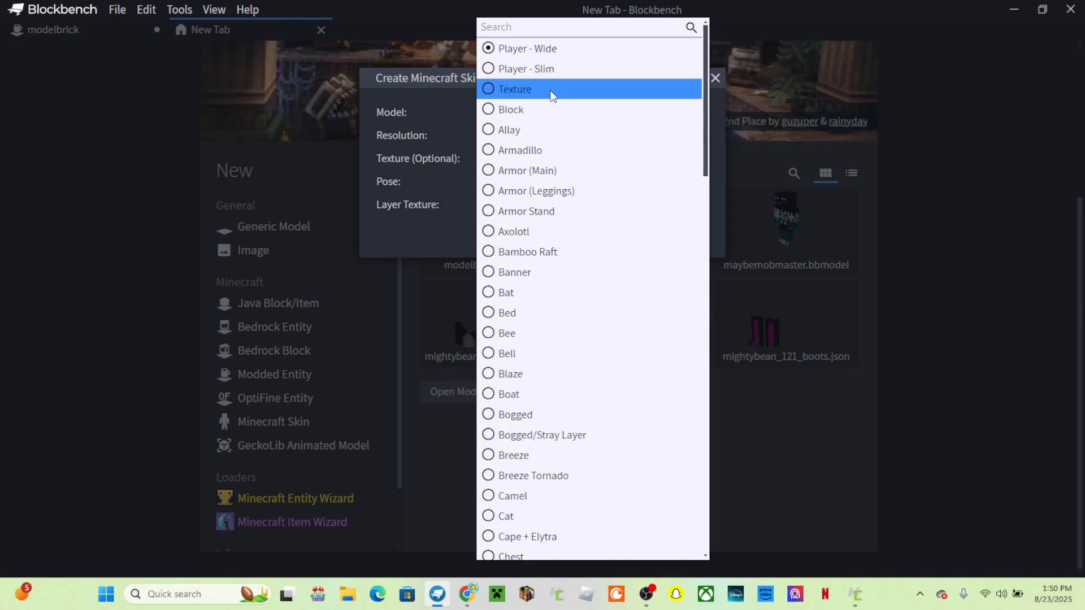
{"action": "scroll", "coordinate": [579, 232], "scroll_direction": "down", "scroll_amount": 4}
{"action": "scroll", "coordinate": [575, 239], "scroll_direction": "down", "scroll_amount": 7}
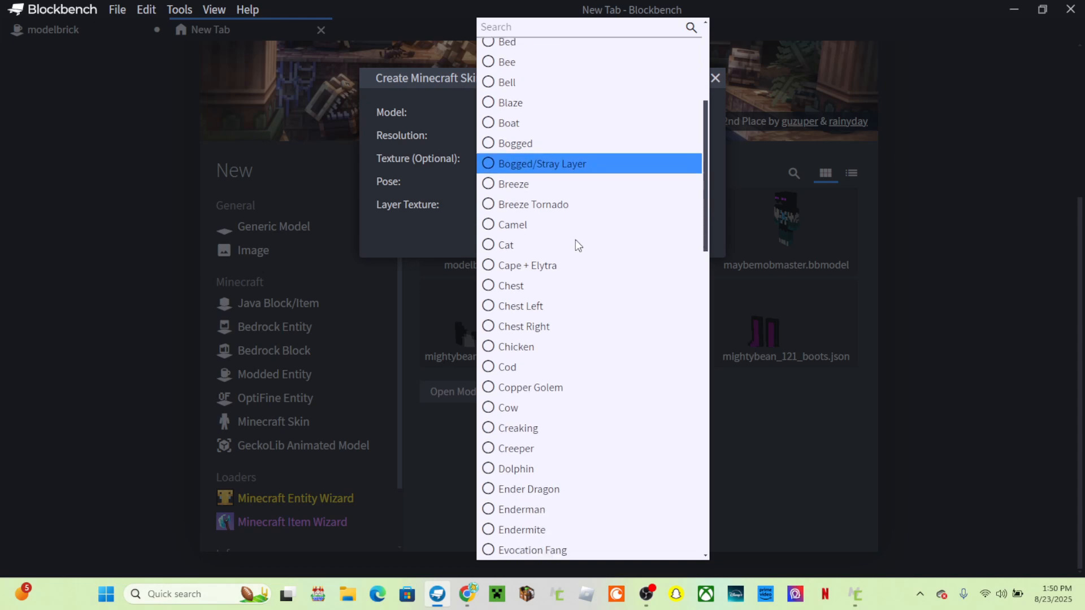
{"action": "scroll", "coordinate": [576, 243], "scroll_direction": "down", "scroll_amount": 5}
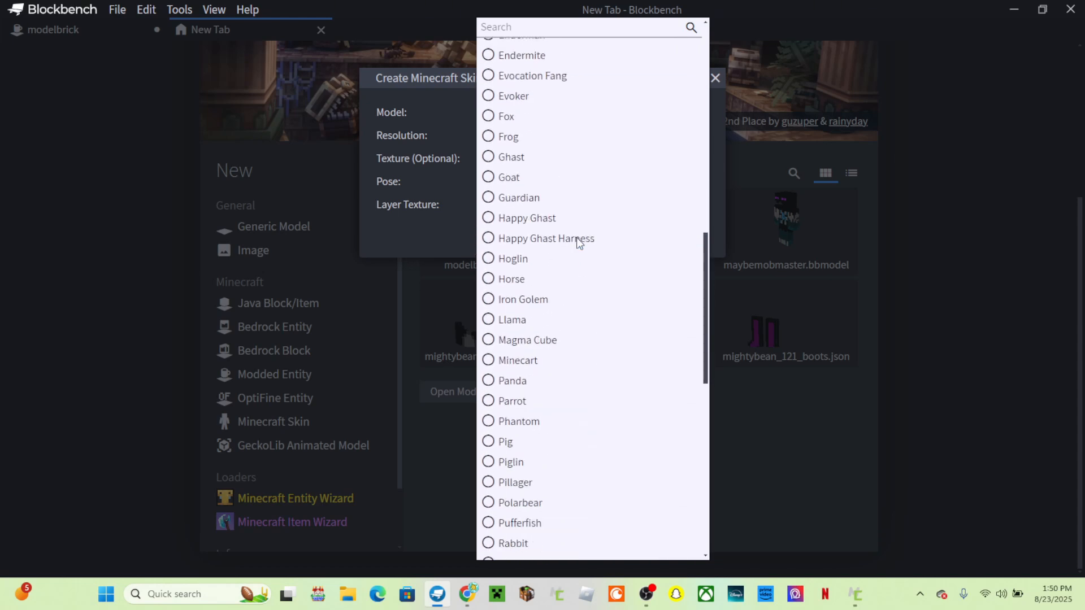
{"action": "scroll", "coordinate": [636, 157], "scroll_direction": "down", "scroll_amount": 8}
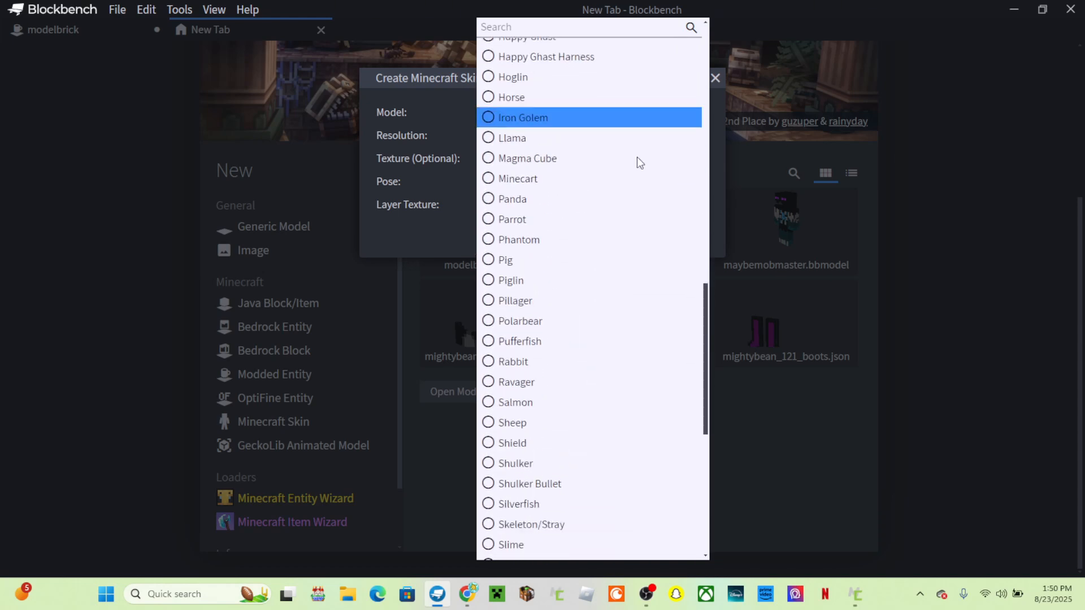
{"action": "left_click", "coordinate": [423, 205]}
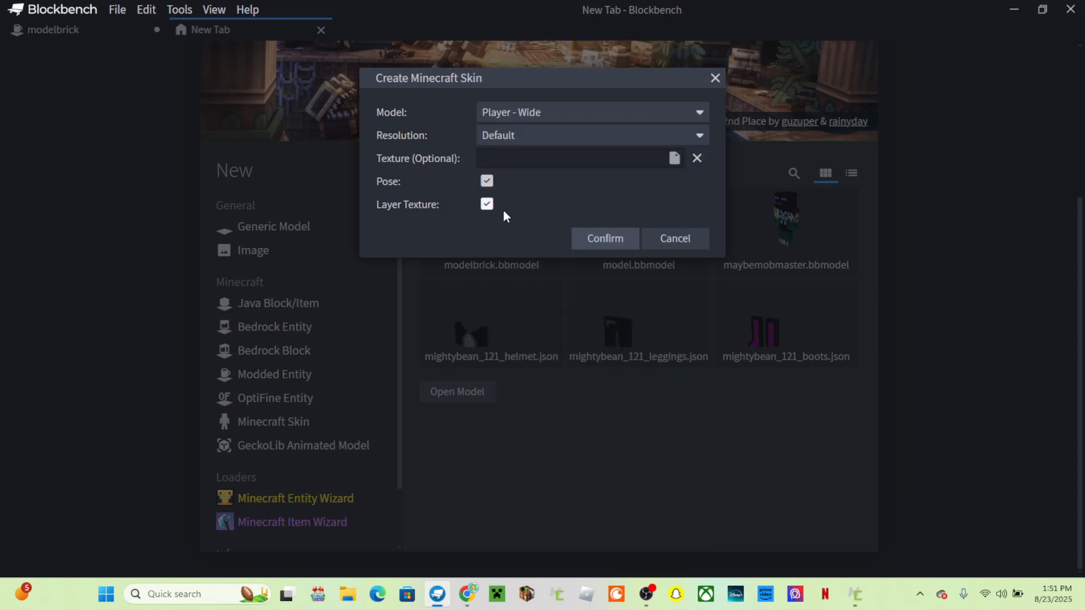
{"action": "left_click", "coordinate": [486, 180]}
{"action": "left_click", "coordinate": [627, 236]}
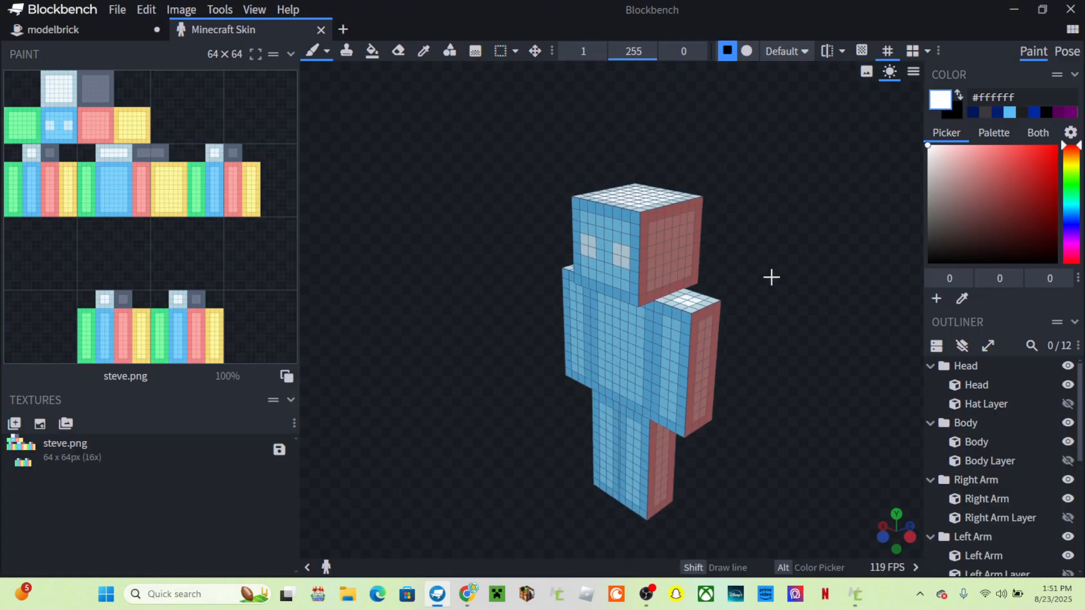
- Convert the Minecraft Skin project to the Modded Entity format, creating a copy
{"action": "left_click", "coordinate": [116, 12]}
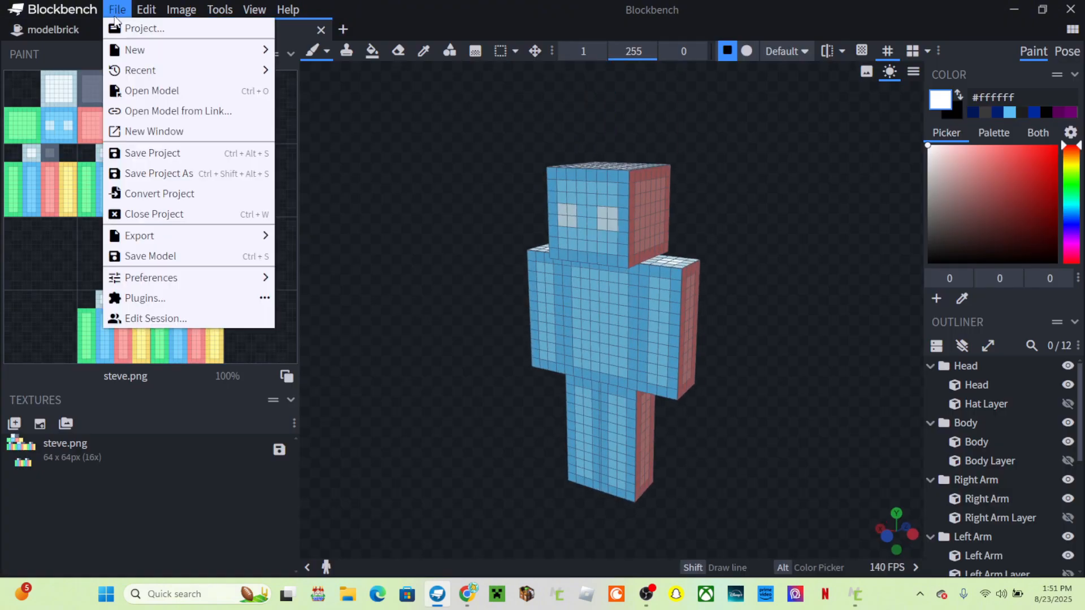
{"action": "left_click", "coordinate": [178, 195]}
{"action": "left_click", "coordinate": [563, 214]}
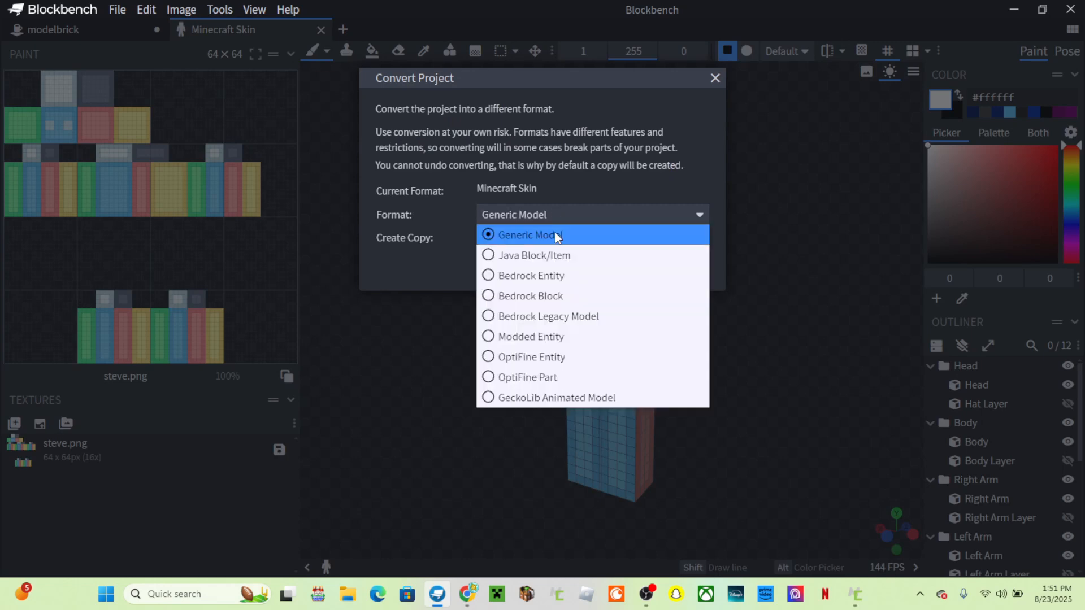
{"action": "left_click", "coordinate": [554, 338]}
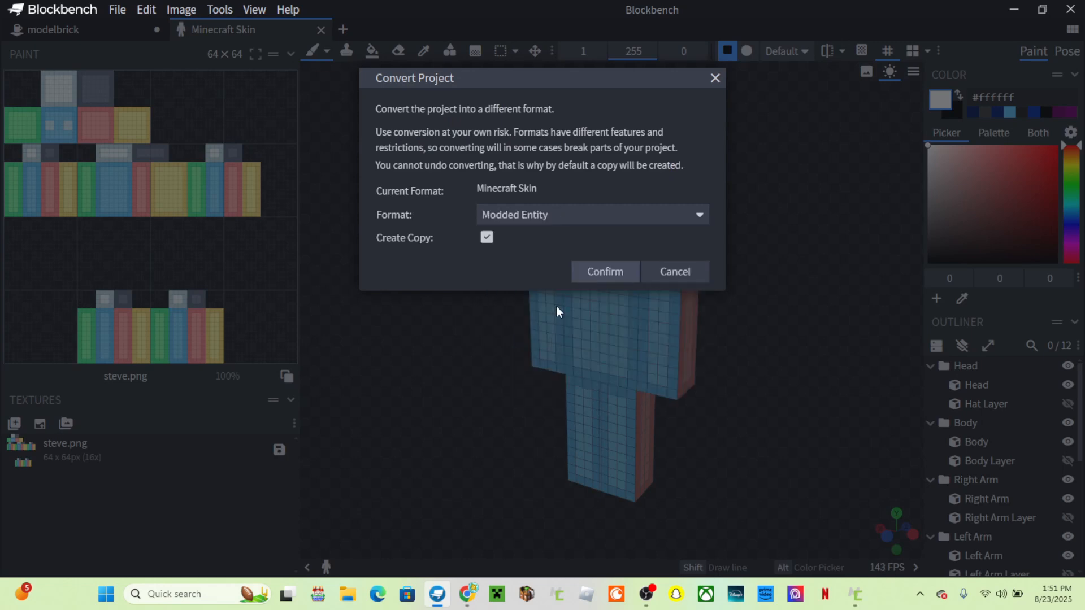
{"action": "left_click", "coordinate": [545, 214]}
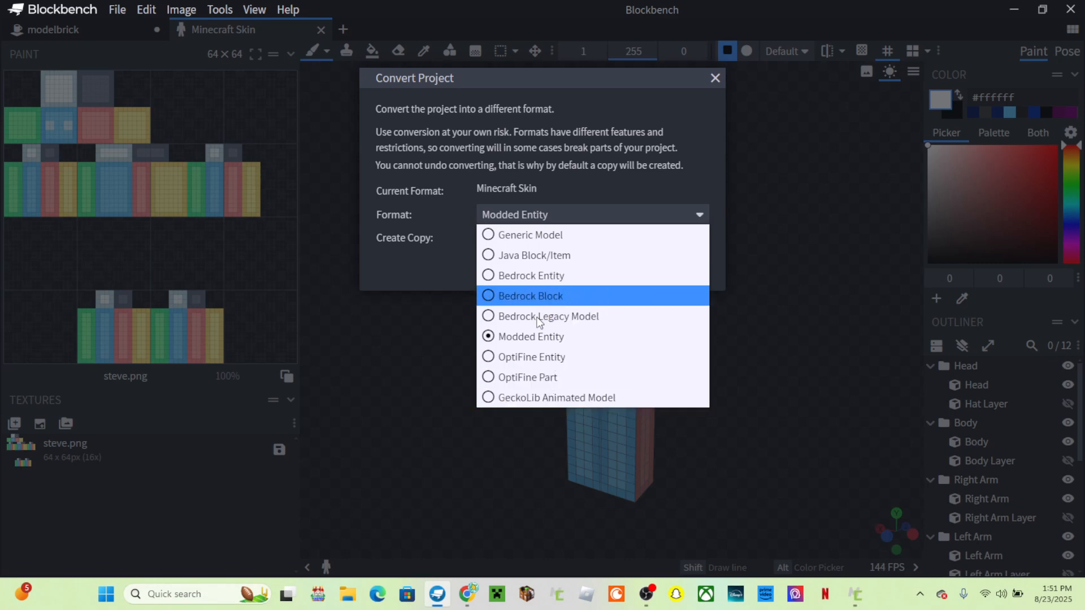
{"action": "left_click", "coordinate": [537, 338]}
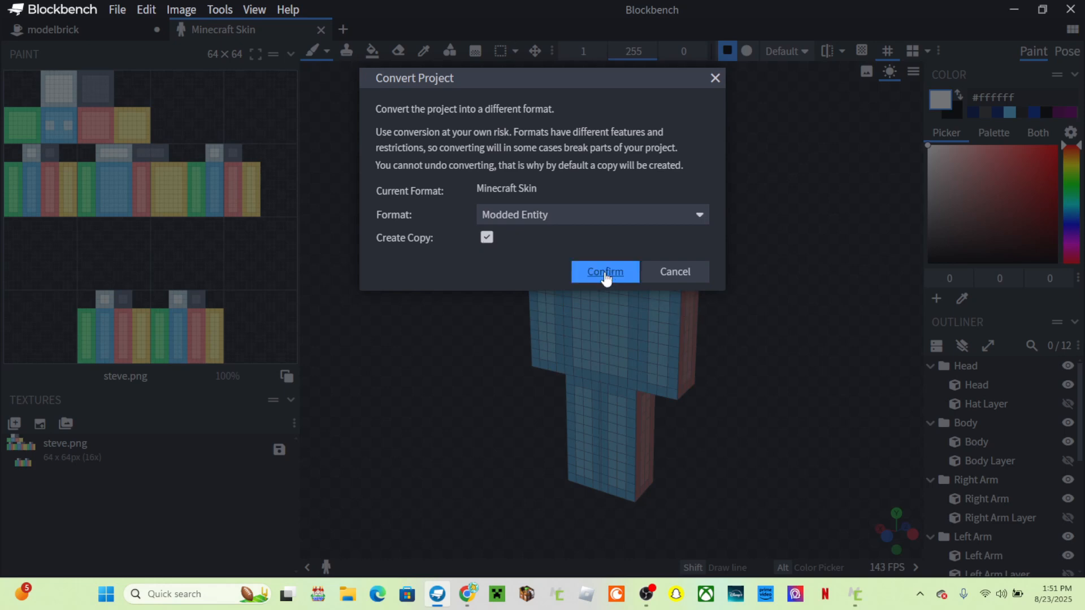
{"action": "left_click", "coordinate": [602, 270]}
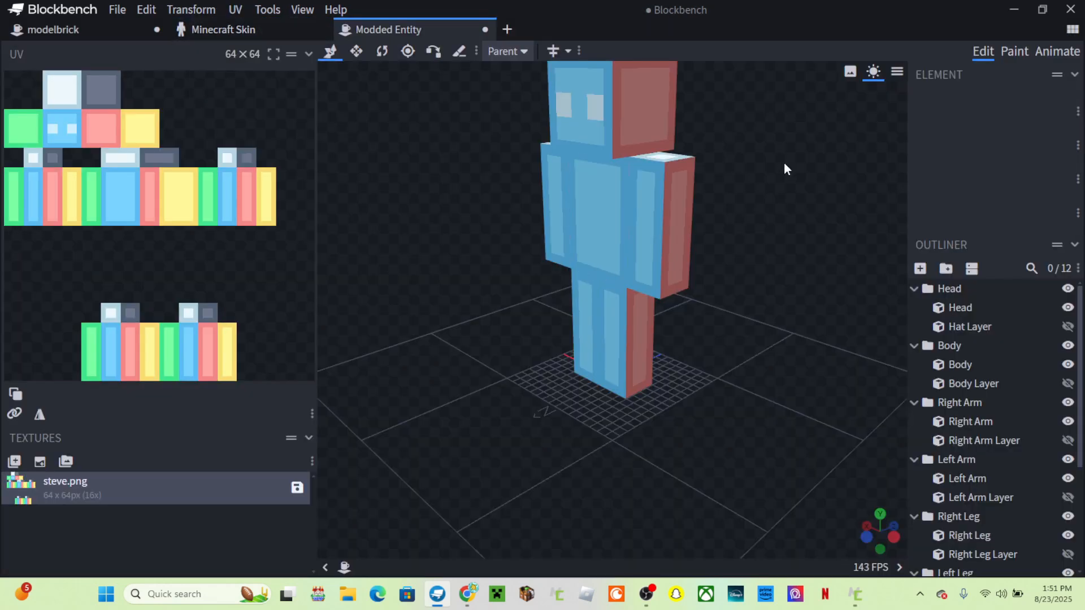
- Delete the inner Head and Body cubes from the model, keeping their Hat Layer and Body Layer cubes
{"action": "right_click_drag", "start_coordinate": [784, 162], "coordinate": [764, 263]}
{"action": "left_click_drag", "start_coordinate": [763, 262], "coordinate": [812, 246]}
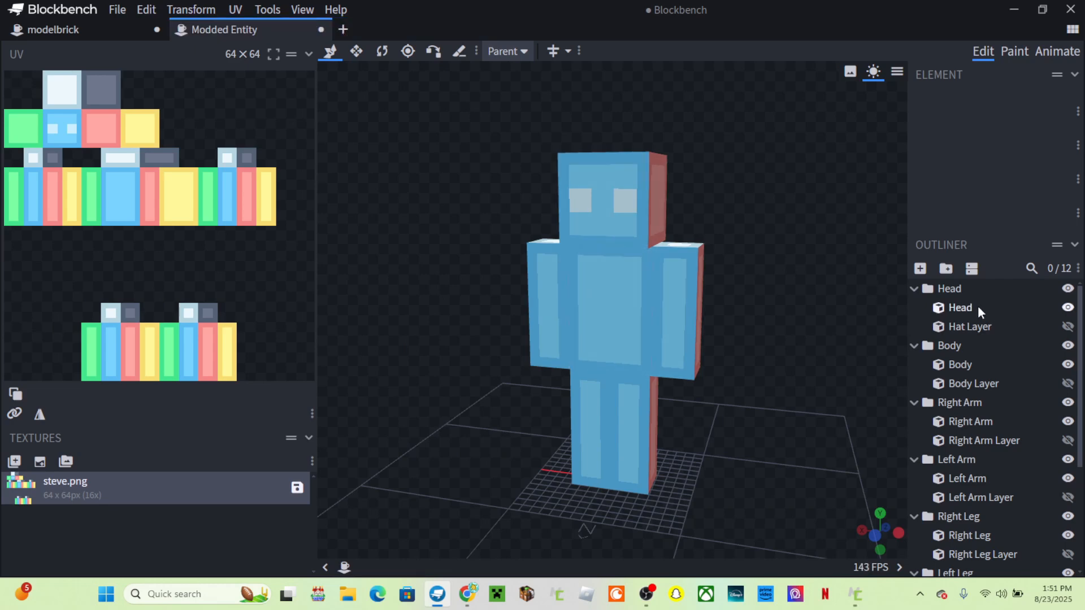
{"action": "left_click", "coordinate": [978, 306]}
{"action": "right_click", "coordinate": [951, 342]}
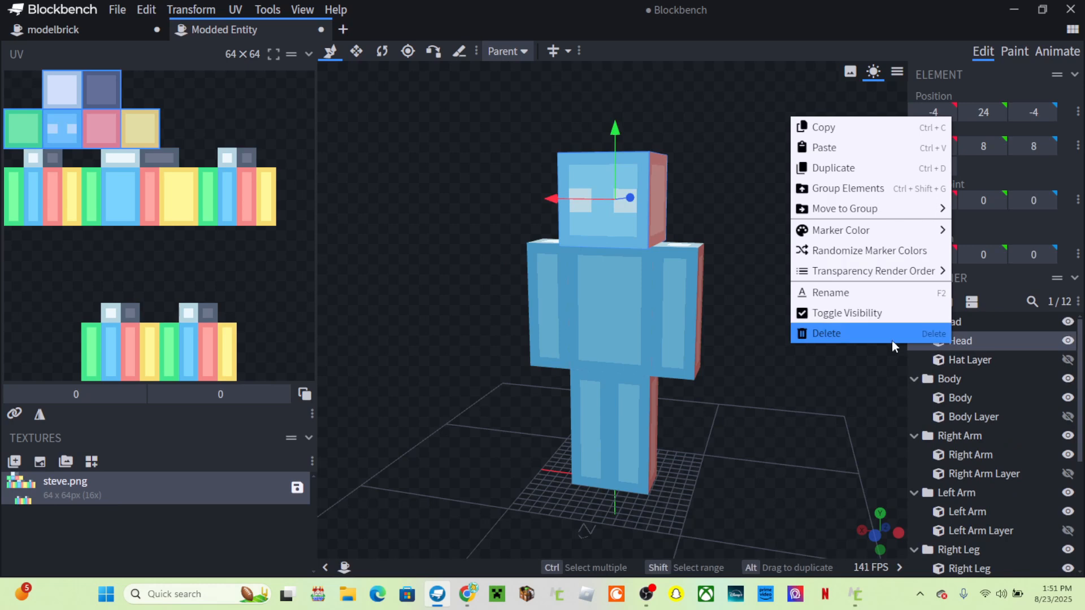
{"action": "left_click", "coordinate": [891, 339]}
{"action": "left_click", "coordinate": [970, 362]}
{"action": "right_click", "coordinate": [964, 379]}
{"action": "left_click", "coordinate": [887, 368]}
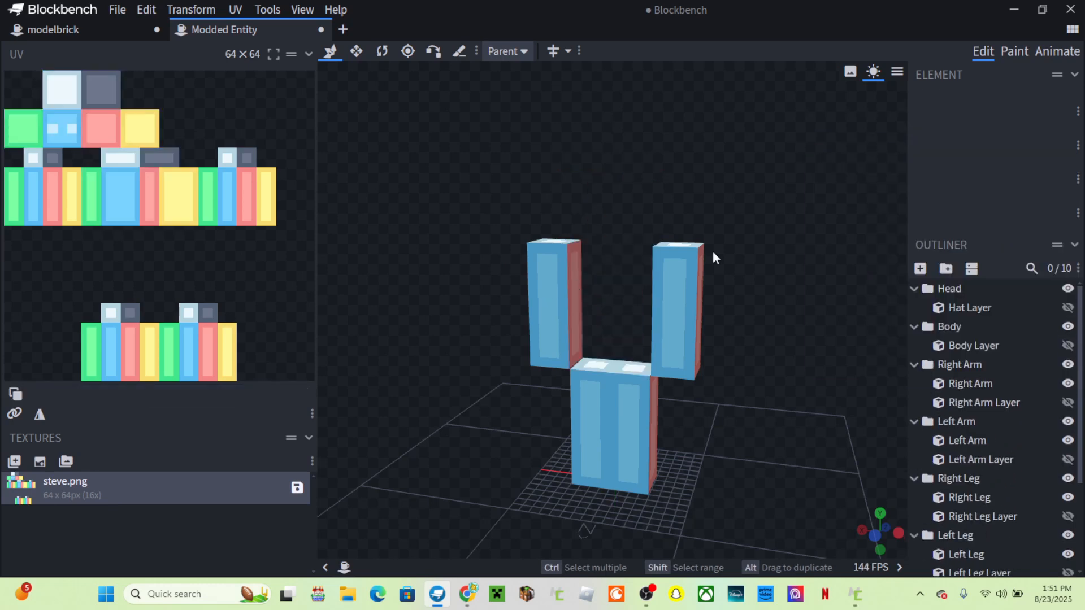
- Delete the steve.png texture from the Modded Entity project
{"action": "right_click", "coordinate": [104, 488]}
{"action": "left_click", "coordinate": [200, 437]}
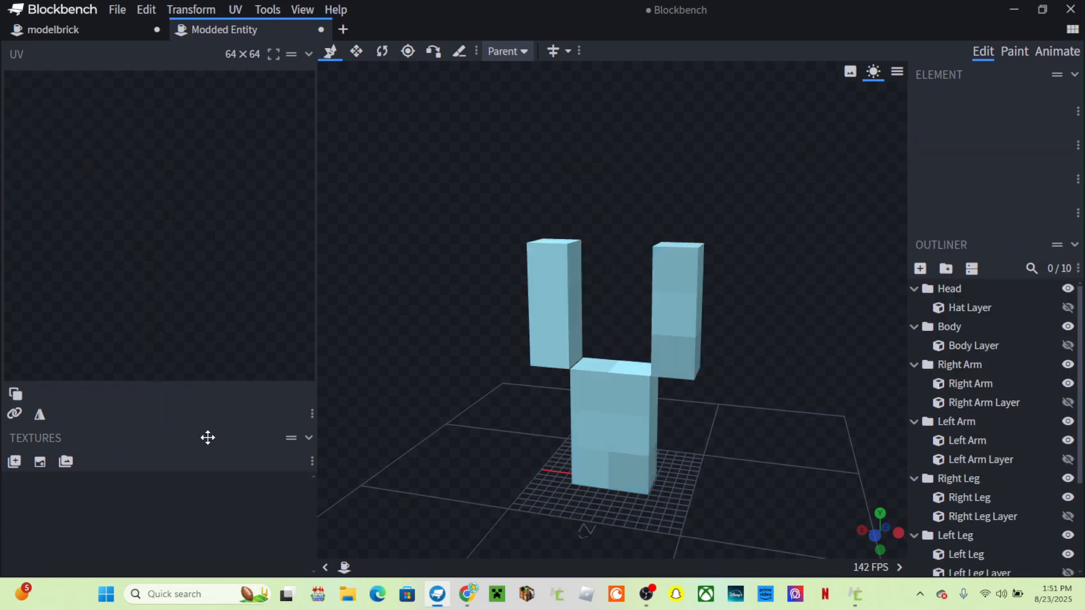
{"action": "right_click_drag", "start_coordinate": [766, 429], "coordinate": [711, 347]}
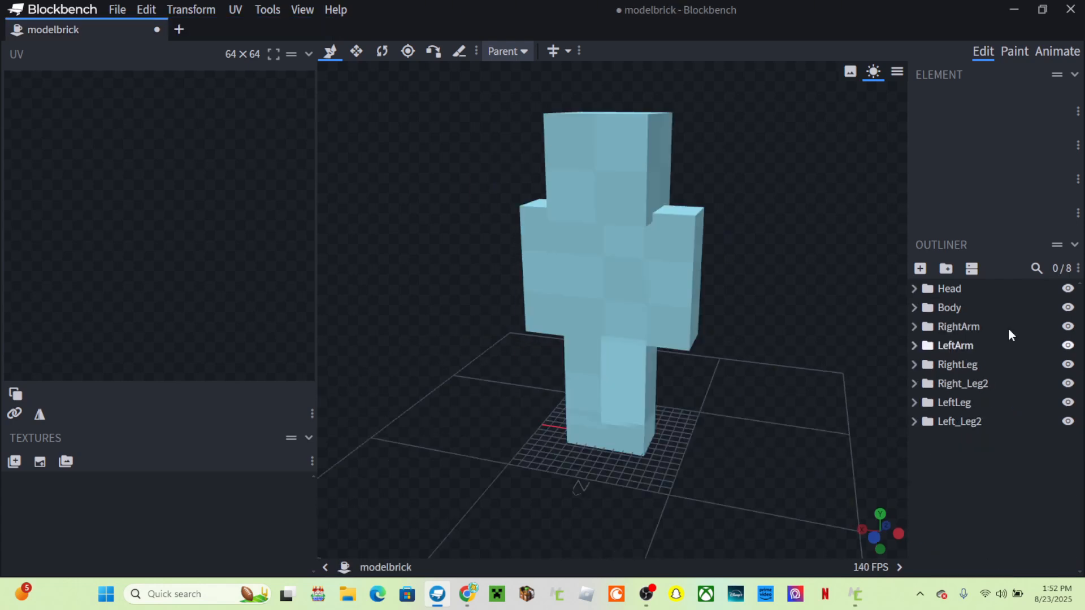
- Inspect the Hat Layer in the Head group of the modelbrick project and look briefly at Paint mode
{"action": "left_click", "coordinate": [914, 288]}
{"action": "left_click", "coordinate": [985, 308]}
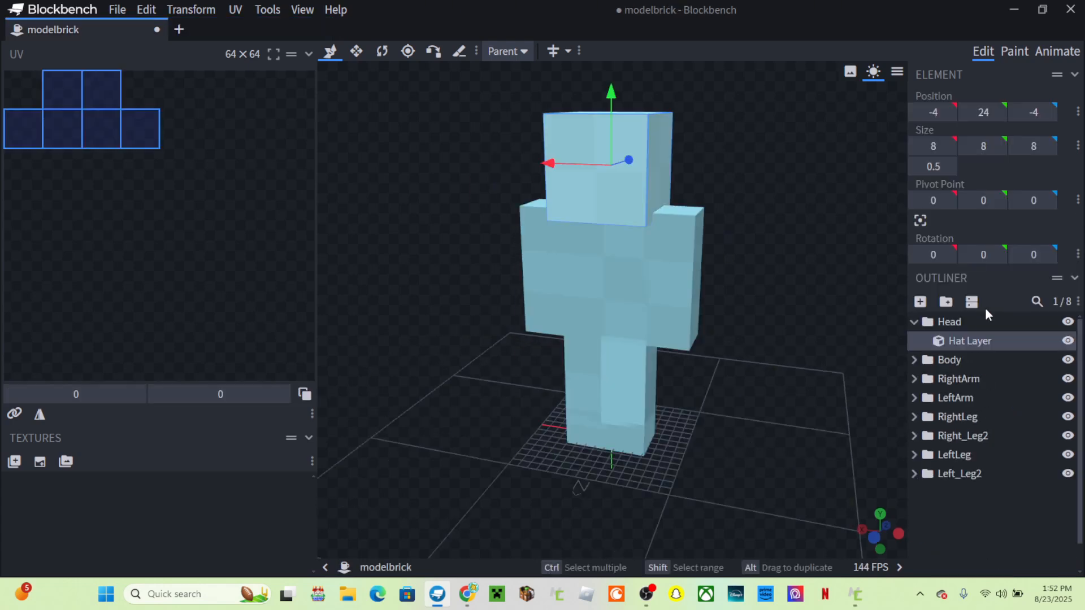
{"action": "left_click", "coordinate": [915, 322]}
{"action": "left_click", "coordinate": [806, 342]}
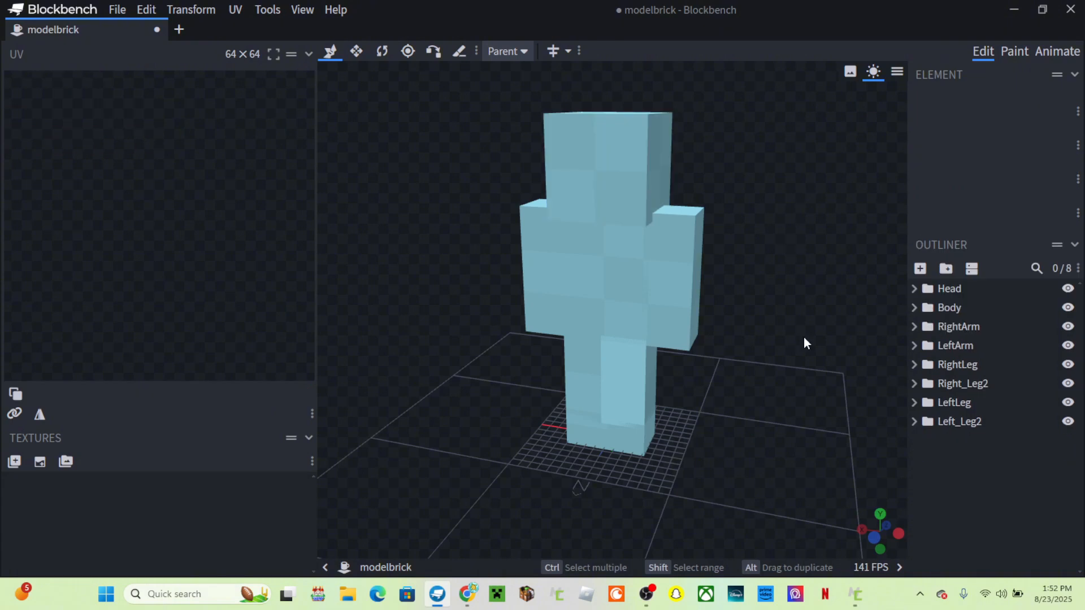
{"action": "left_click", "coordinate": [1014, 51]}
{"action": "left_click", "coordinate": [983, 52]}
- Examine the modelbrick model's body and legs from the side, front and back, including its Left Leg Layer cube
{"action": "mouse_move", "coordinate": [818, 314]}
{"action": "left_mouse_down"}
{"action": "mouse_move", "coordinate": [727, 316]}
{"action": "mouse_move", "coordinate": [666, 350]}
{"action": "left_mouse_up"}
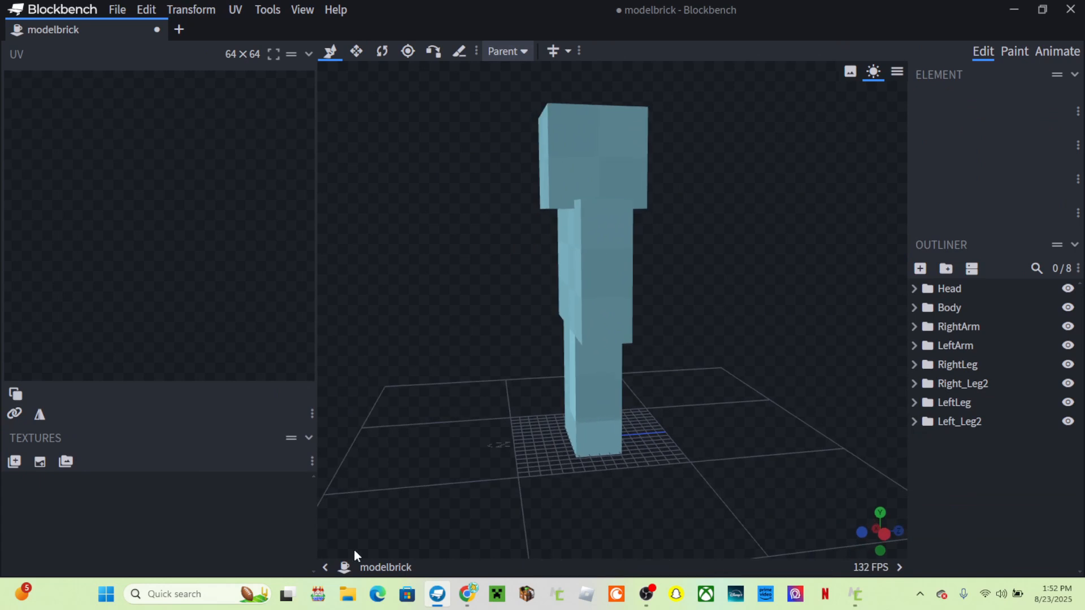
{"action": "left_click", "coordinate": [591, 409]}
{"action": "left_click_drag", "start_coordinate": [626, 502], "coordinate": [794, 530]}
{"action": "right_click_drag", "start_coordinate": [794, 531], "coordinate": [752, 454]}
{"action": "left_click_drag", "start_coordinate": [752, 454], "coordinate": [740, 502]}
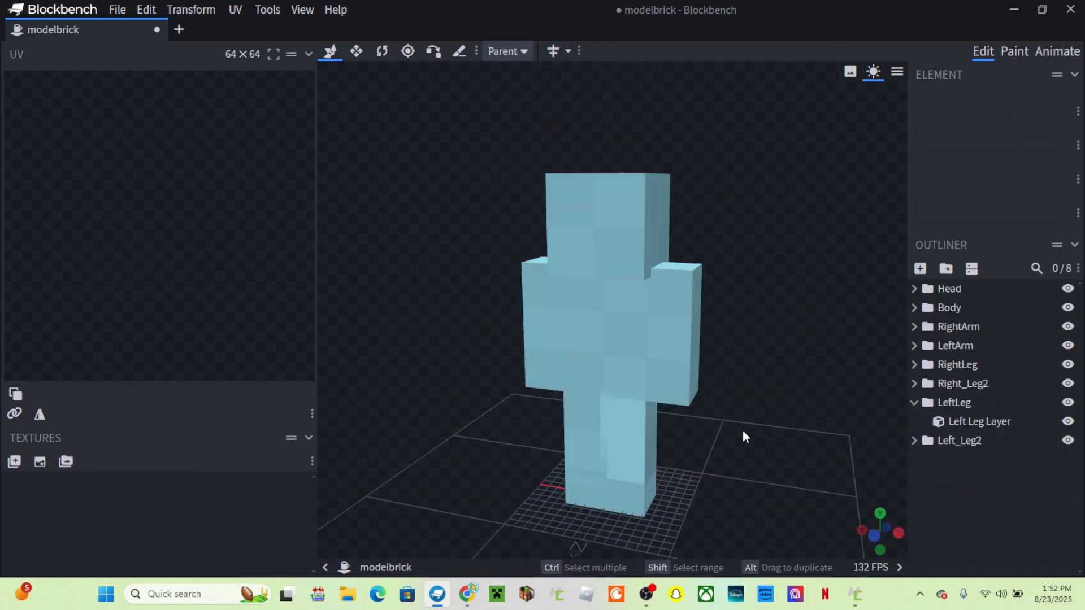
{"action": "left_click_drag", "start_coordinate": [743, 432], "coordinate": [593, 339]}
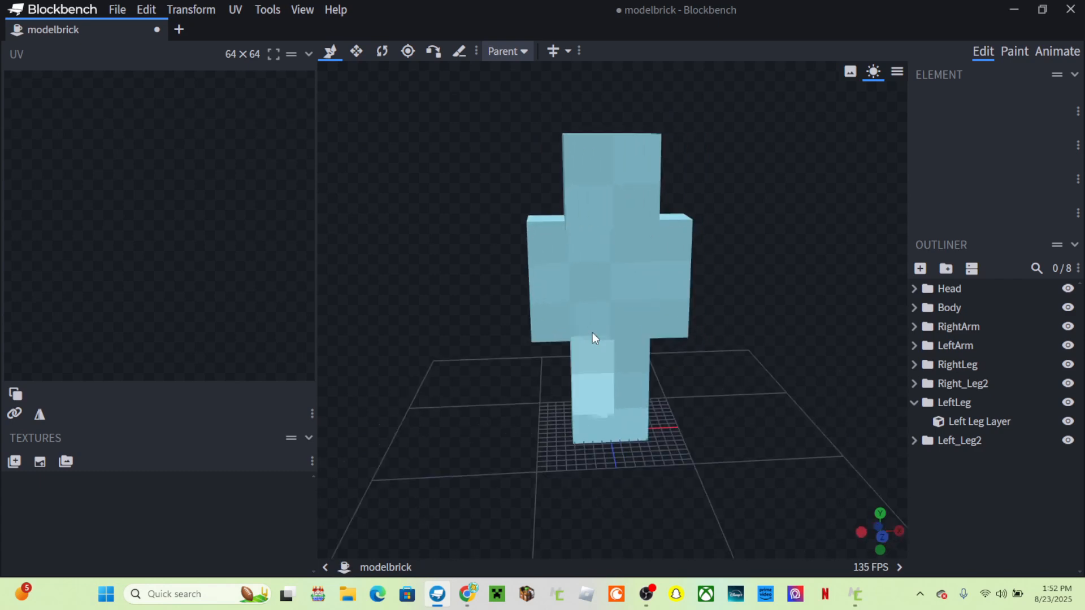
{"action": "left_click_drag", "start_coordinate": [627, 293], "coordinate": [737, 305]}
- Switch to ChatGPT and examine the generated image of the characters
{"action": "key", "text": "alt+Tab"}
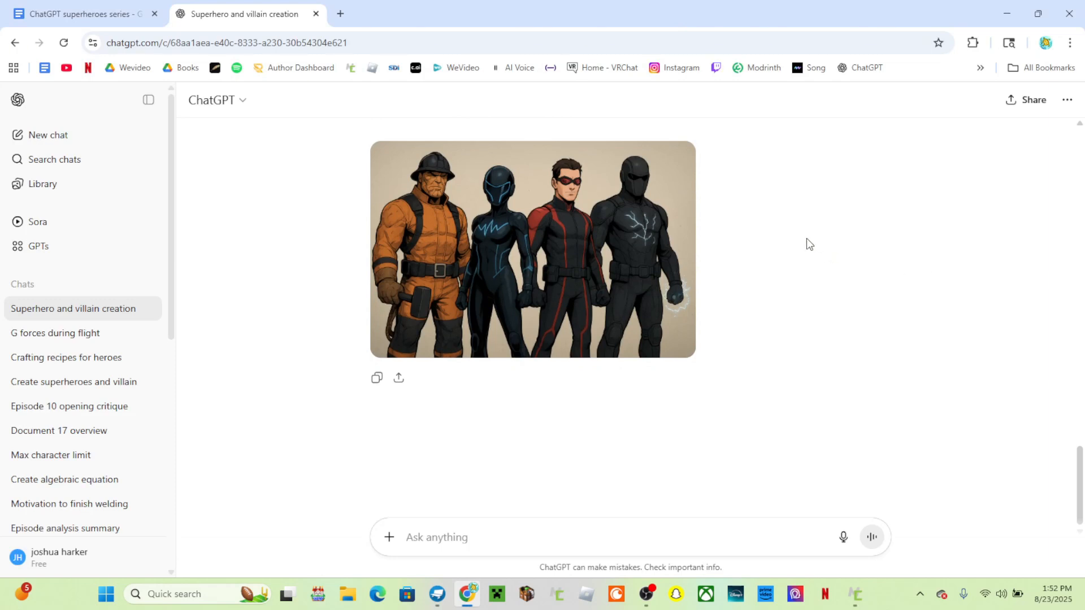
{"action": "scroll", "coordinate": [812, 236], "scroll_direction": "up", "scroll_amount": 1}
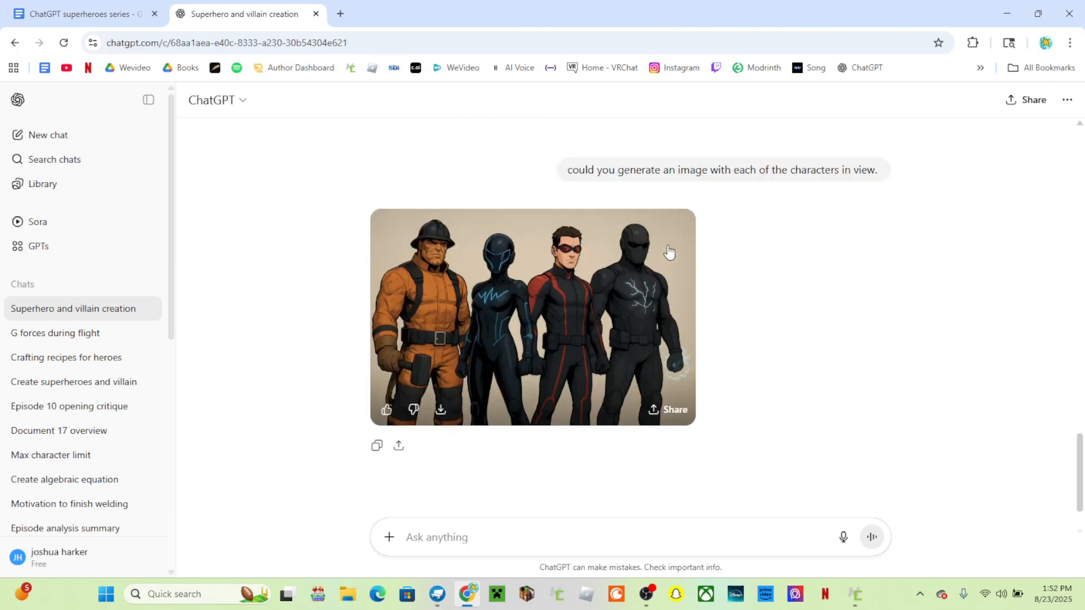
- Switch to Blockbench and collapse the LeftLeg group of the modelbrick project
{"action": "scroll", "coordinate": [802, 296], "scroll_direction": "down", "scroll_amount": 1}
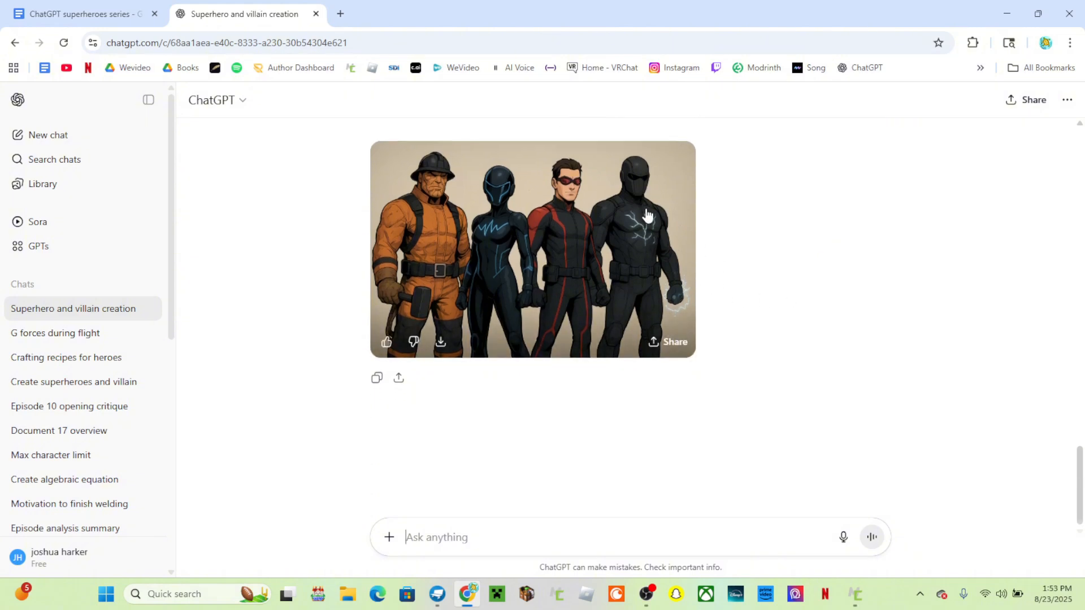
{"action": "key", "text": "alt+Tab"}
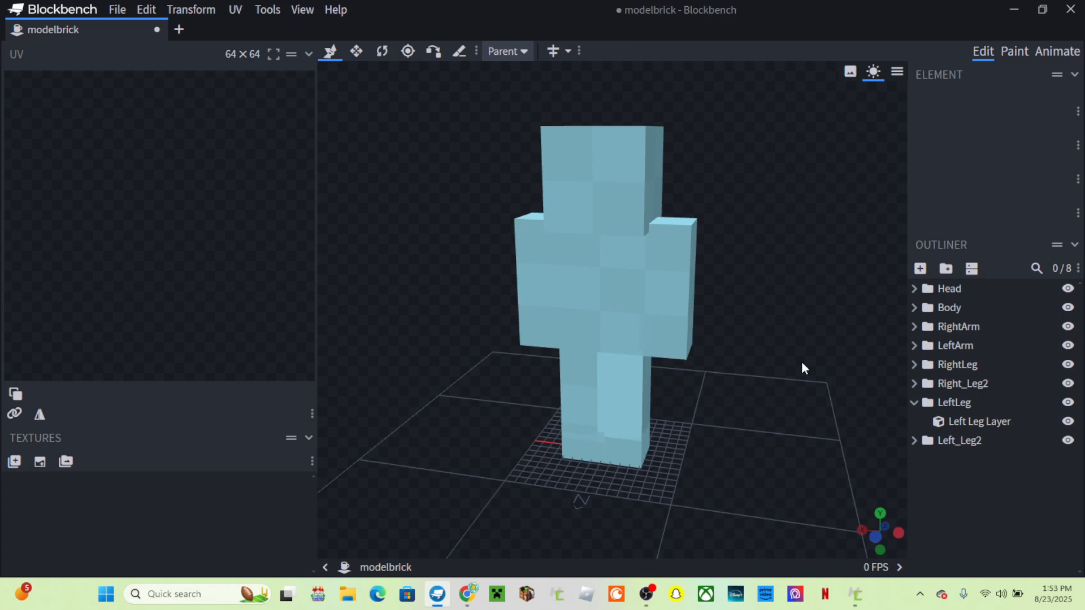
{"action": "left_click", "coordinate": [913, 402]}
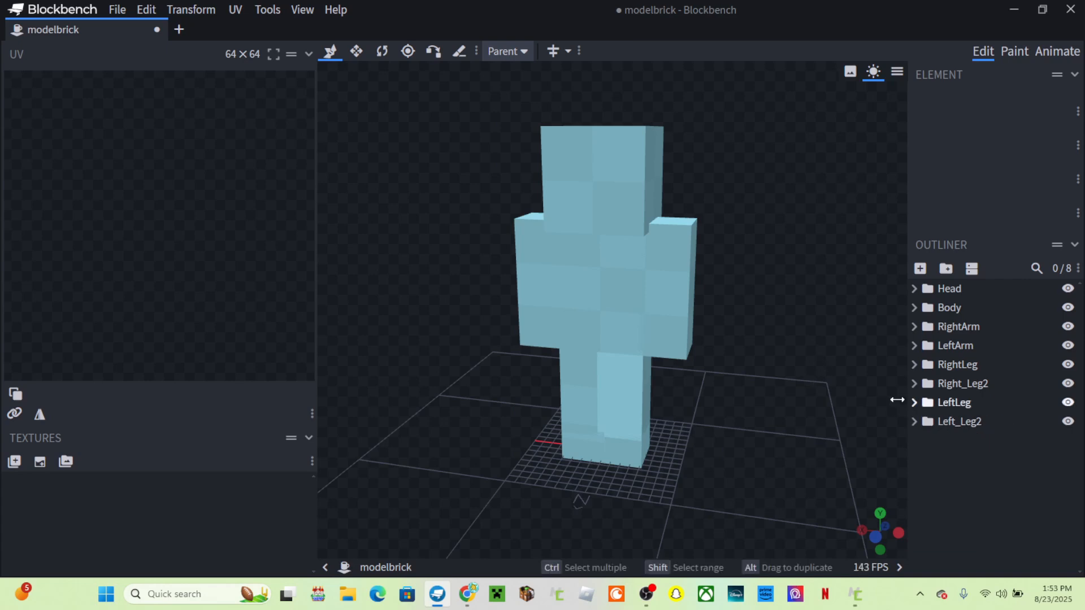
- Create a 16x texture template named nullcurrentarmorskin for the modelbrick model
{"action": "left_click", "coordinate": [41, 462]}
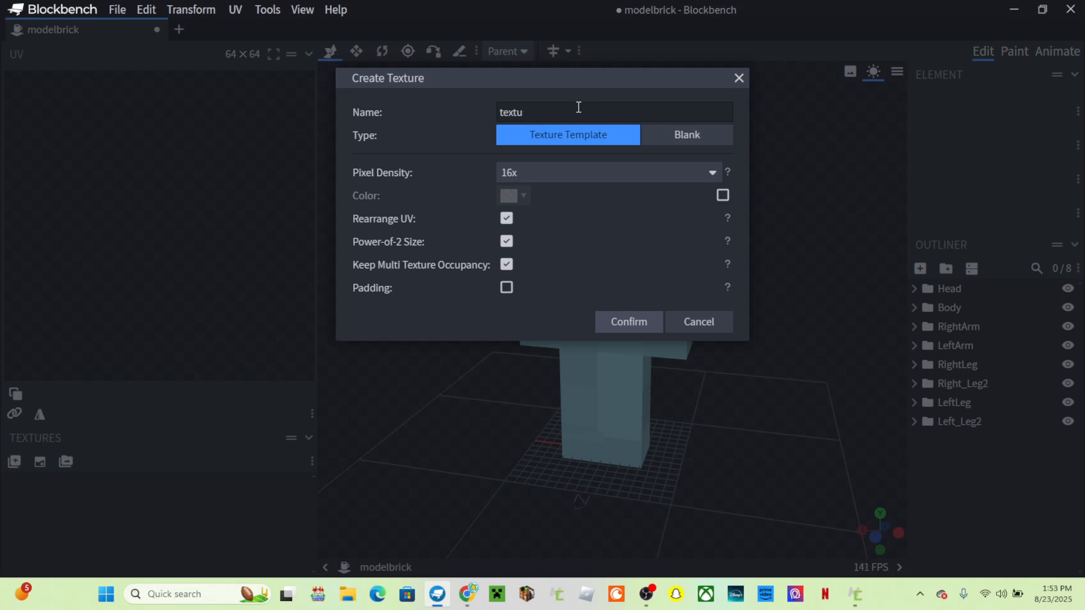
{"action": "key", "text": "BackSpace"}
{"action": "key", "text": "BackSpace"}
{"action": "key", "text": "BackSpace"}
{"action": "key", "text": "BackSpace"}
{"action": "key", "text": "BackSpace"}
{"action": "type", "text": "nullcurrentarmorskin"}
{"action": "left_click", "coordinate": [626, 322]}
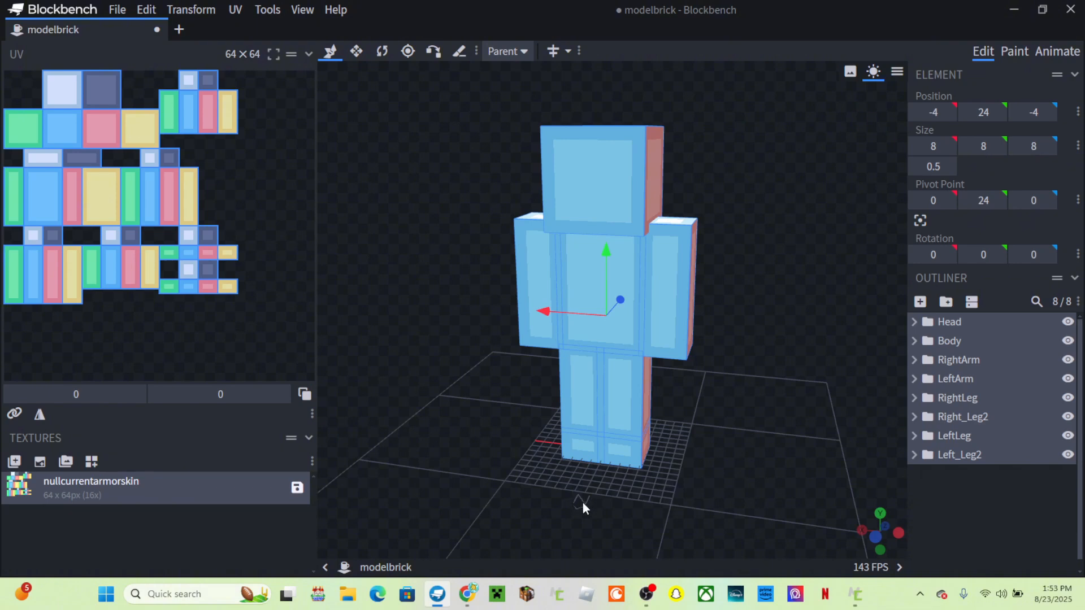
- Check the enlarged ChatGPT reference image, and fill the model's head, body, arm and leg faces with black (#000000) in Paint mode
{"action": "left_click", "coordinate": [1014, 51]}
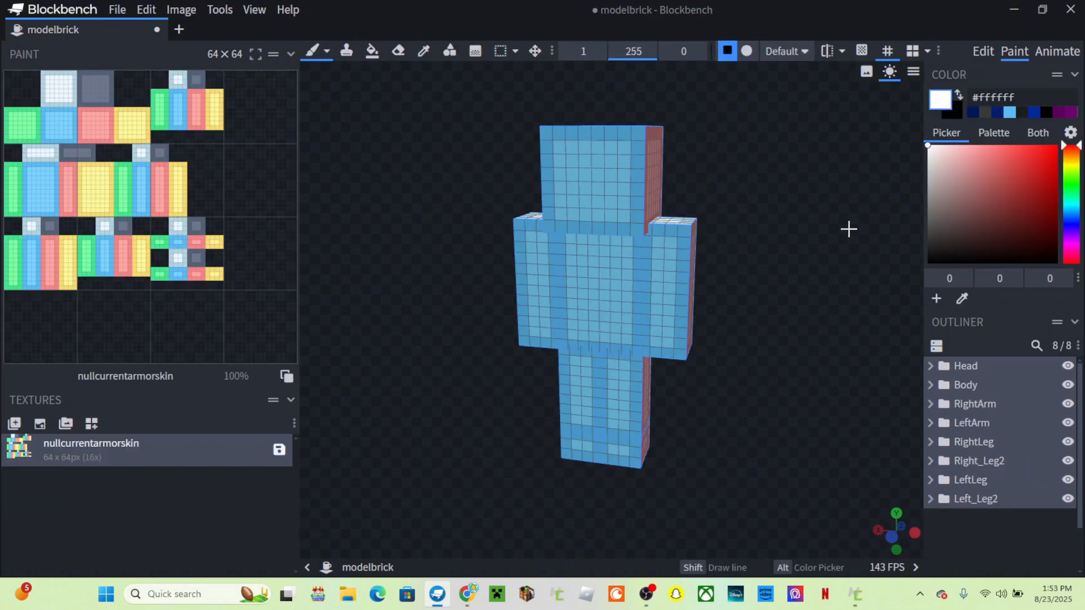
{"action": "key", "text": "alt+Tab"}
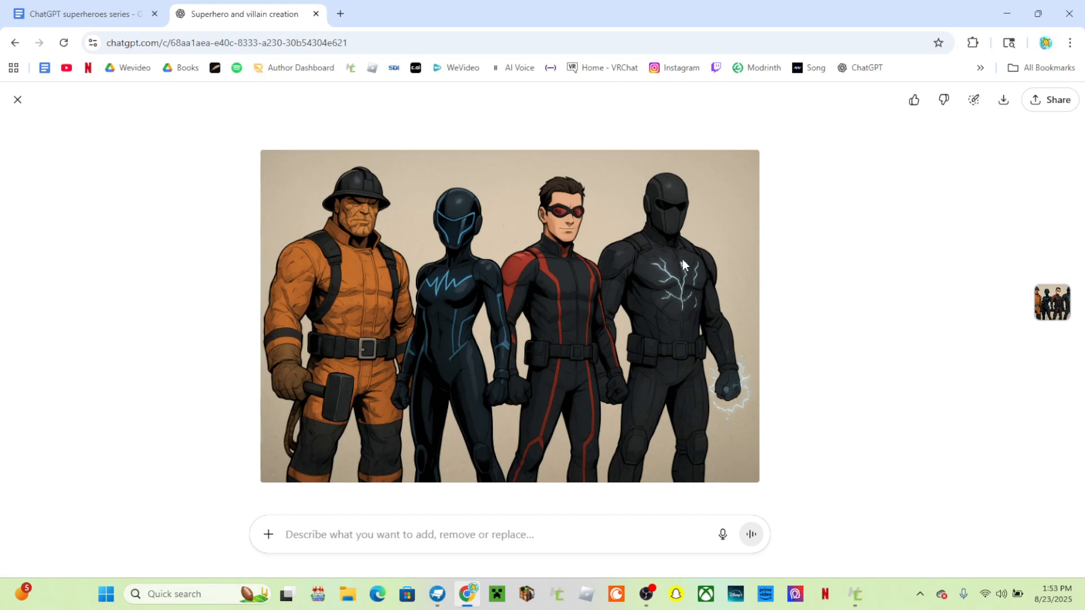
{"action": "key", "text": "alt+Tab"}
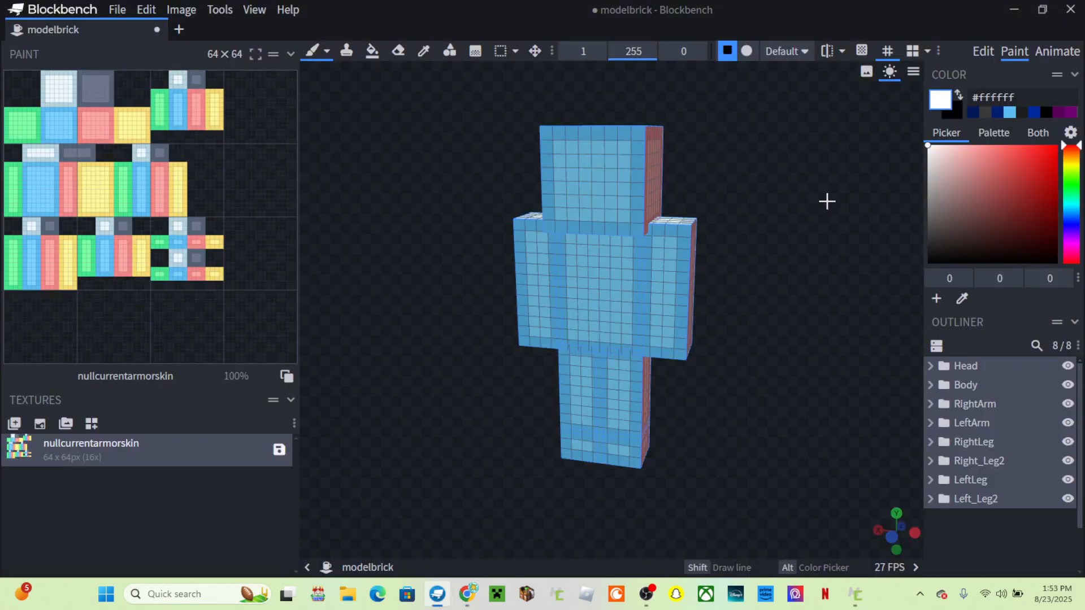
{"action": "left_click", "coordinate": [928, 263]}
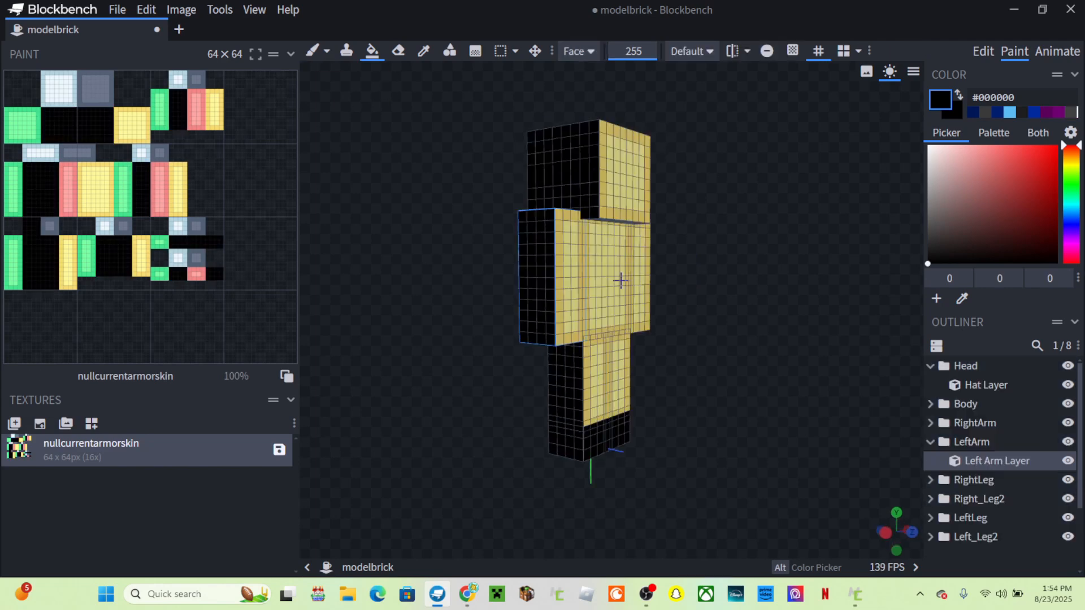
{"action": "left_click", "coordinate": [570, 353]}
{"action": "left_click_drag", "start_coordinate": [570, 356], "coordinate": [610, 177]}
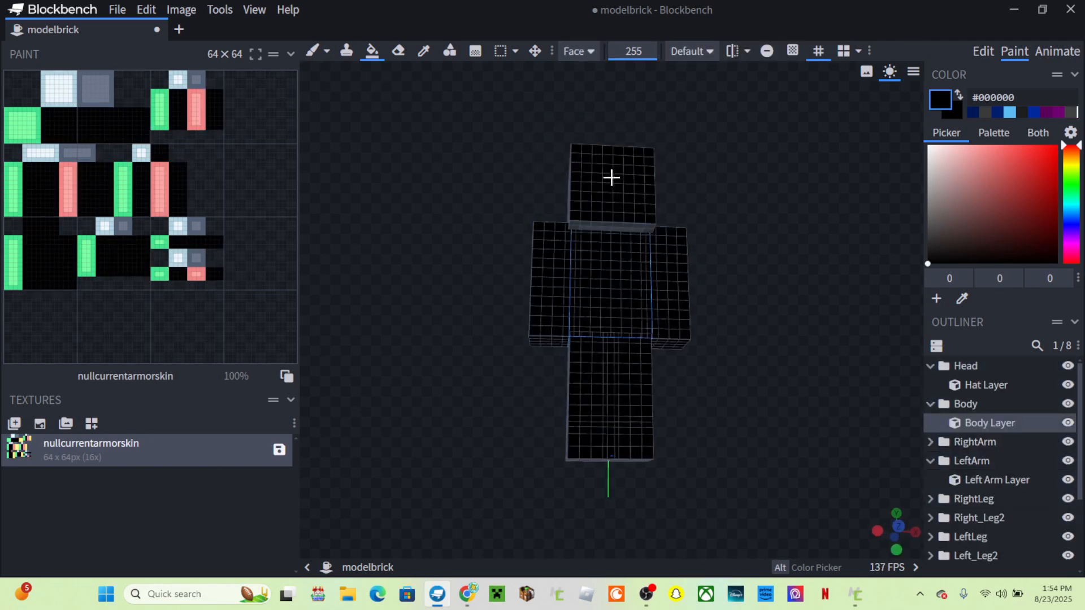
{"action": "left_click", "coordinate": [594, 229]}
{"action": "left_click_drag", "start_coordinate": [493, 232], "coordinate": [663, 220]}
{"action": "left_click_drag", "start_coordinate": [612, 348], "coordinate": [571, 339]}
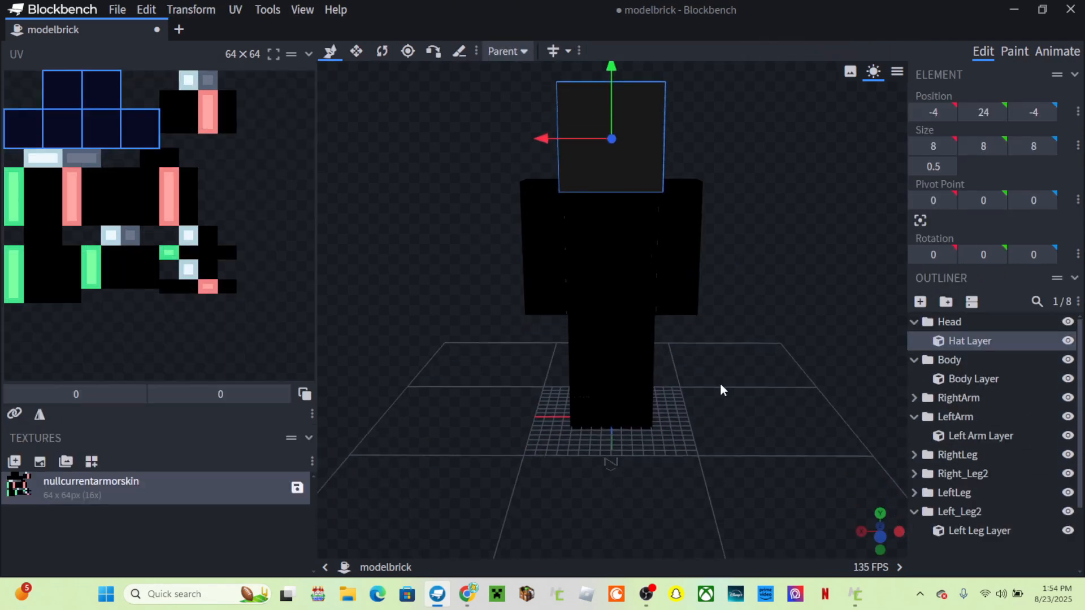
- Deselect the Hat Layer in Edit mode and view the blackened model from another angle
{"action": "right_click_drag", "start_coordinate": [751, 393], "coordinate": [757, 456]}
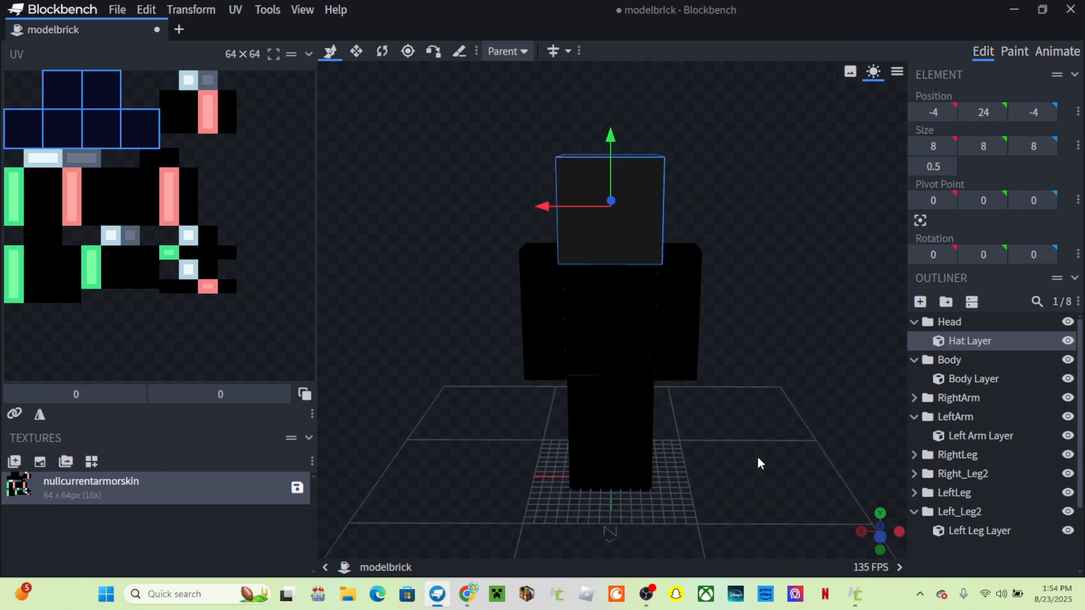
{"action": "left_click", "coordinate": [946, 546]}
{"action": "left_click_drag", "start_coordinate": [822, 393], "coordinate": [892, 306]}
- Brush the remaining coloured areas of the nullcurrentarmorskin texture map black, undoing the stray stroke
{"action": "left_click", "coordinate": [1015, 53]}
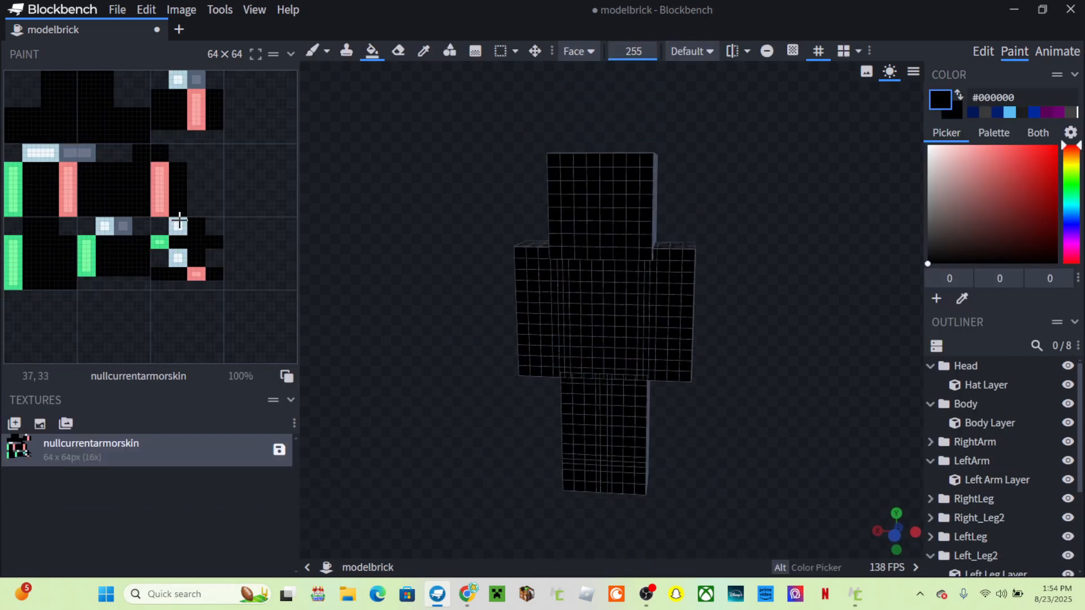
{"action": "left_click", "coordinate": [315, 53]}
{"action": "scroll", "coordinate": [214, 113], "scroll_direction": "up", "scroll_amount": 6}
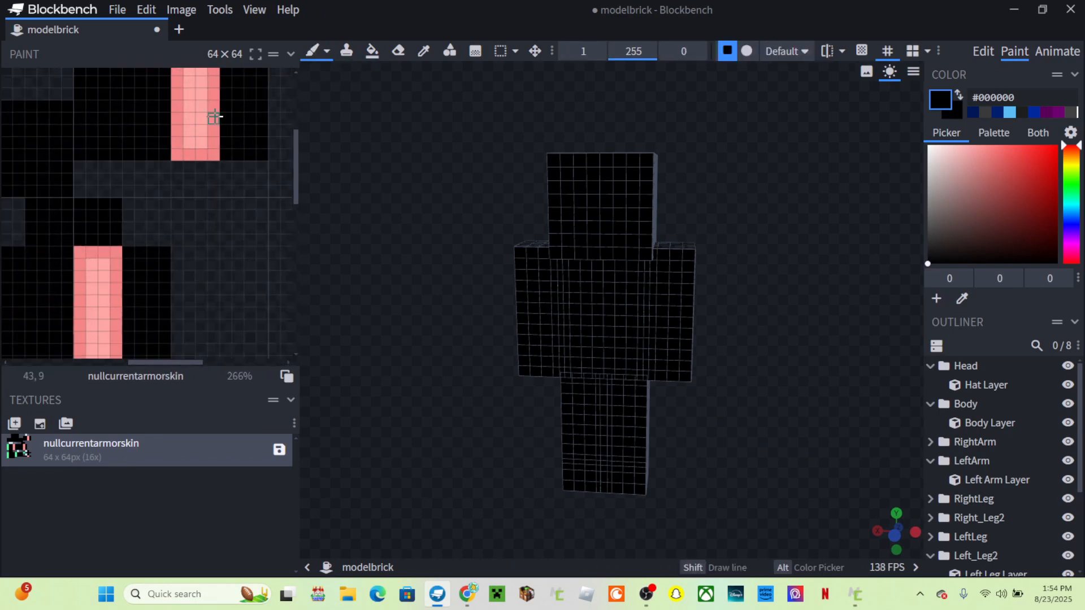
{"action": "scroll", "coordinate": [215, 189], "scroll_direction": "down", "scroll_amount": 1}
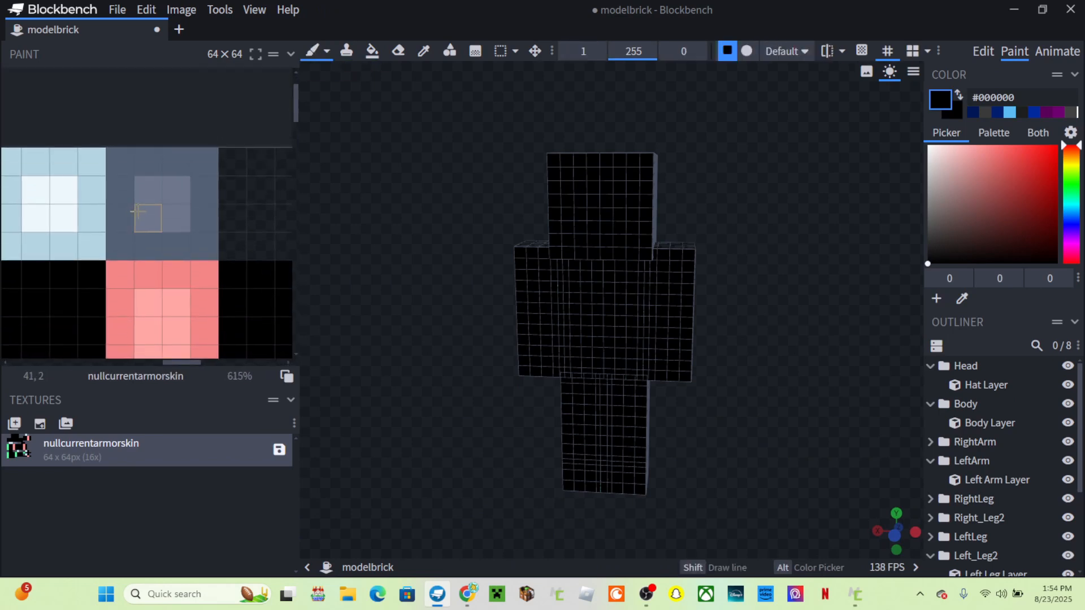
{"action": "scroll", "coordinate": [145, 213], "scroll_direction": "left", "scroll_amount": 2}
{"action": "left_click", "coordinate": [104, 153]}
{"action": "mouse_move", "coordinate": [104, 153]}
{"action": "left_mouse_down"}
{"action": "mouse_move", "coordinate": [186, 205]}
{"action": "mouse_move", "coordinate": [131, 230]}
{"action": "mouse_move", "coordinate": [155, 174]}
{"action": "mouse_move", "coordinate": [169, 181]}
{"action": "mouse_move", "coordinate": [179, 162]}
{"action": "mouse_move", "coordinate": [198, 179]}
{"action": "left_mouse_up"}
{"action": "scroll", "coordinate": [175, 191], "scroll_direction": "down", "scroll_amount": 3}
{"action": "scroll", "coordinate": [147, 214], "scroll_direction": "right", "scroll_amount": 2}
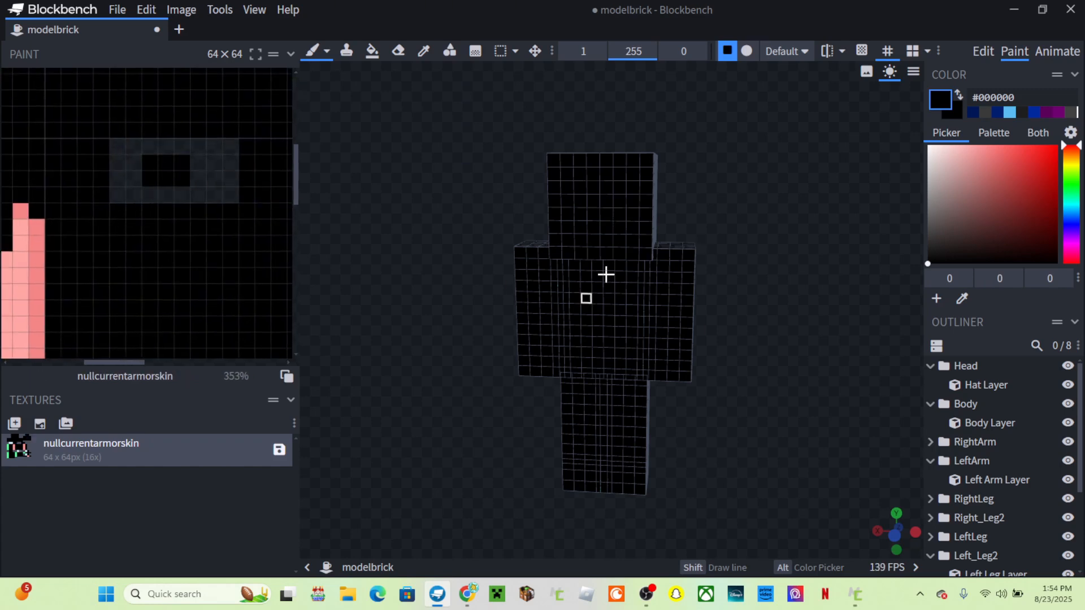
{"action": "key", "text": "ctrl+z"}
{"action": "middle_click_drag", "start_coordinate": [119, 226], "coordinate": [296, 178]}
{"action": "mouse_move", "coordinate": [204, 161]}
{"action": "left_mouse_down"}
{"action": "mouse_move", "coordinate": [194, 154]}
{"action": "mouse_move", "coordinate": [164, 189]}
{"action": "mouse_move", "coordinate": [177, 339]}
{"action": "mouse_move", "coordinate": [164, 336]}
{"action": "mouse_move", "coordinate": [148, 322]}
{"action": "mouse_move", "coordinate": [175, 309]}
{"action": "mouse_move", "coordinate": [196, 276]}
{"action": "left_mouse_up"}
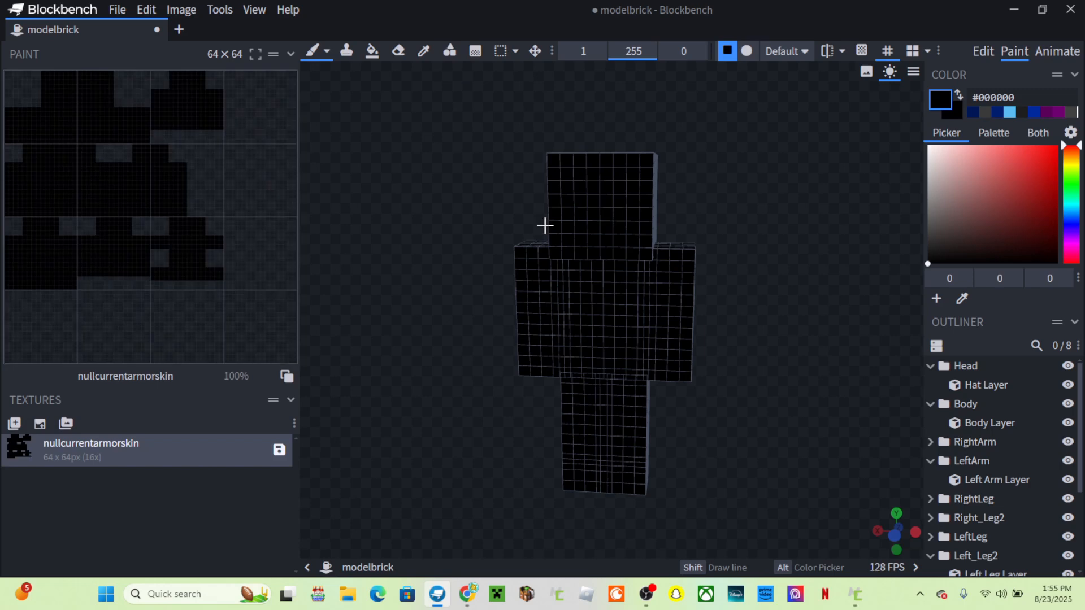
- Examine the all-black model in Edit mode and compare it with the character image in ChatGPT
{"action": "left_click", "coordinate": [983, 52]}
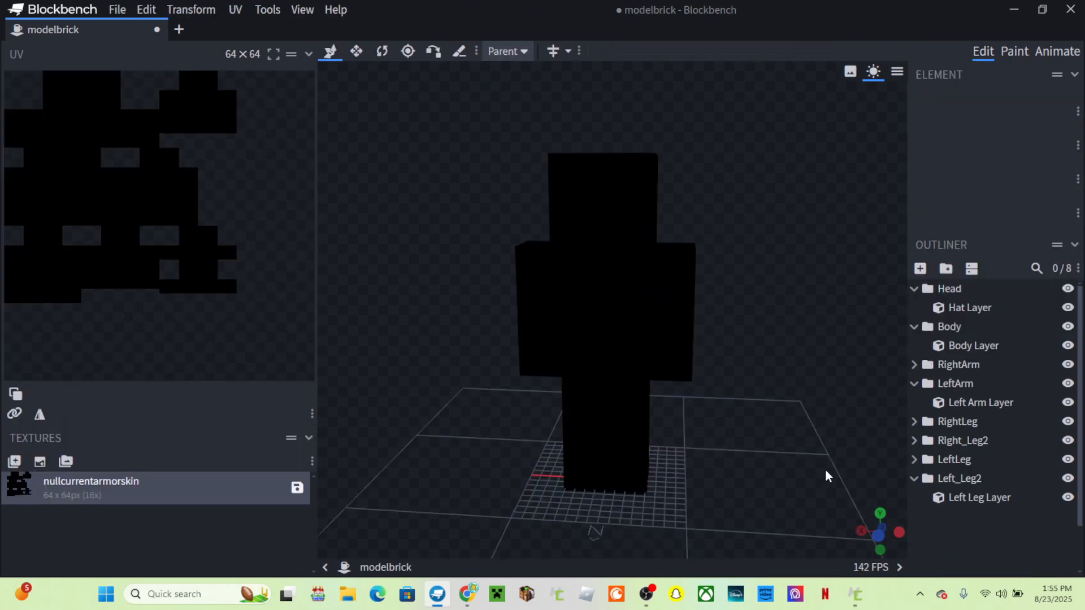
{"action": "left_click_drag", "start_coordinate": [839, 414], "coordinate": [720, 393]}
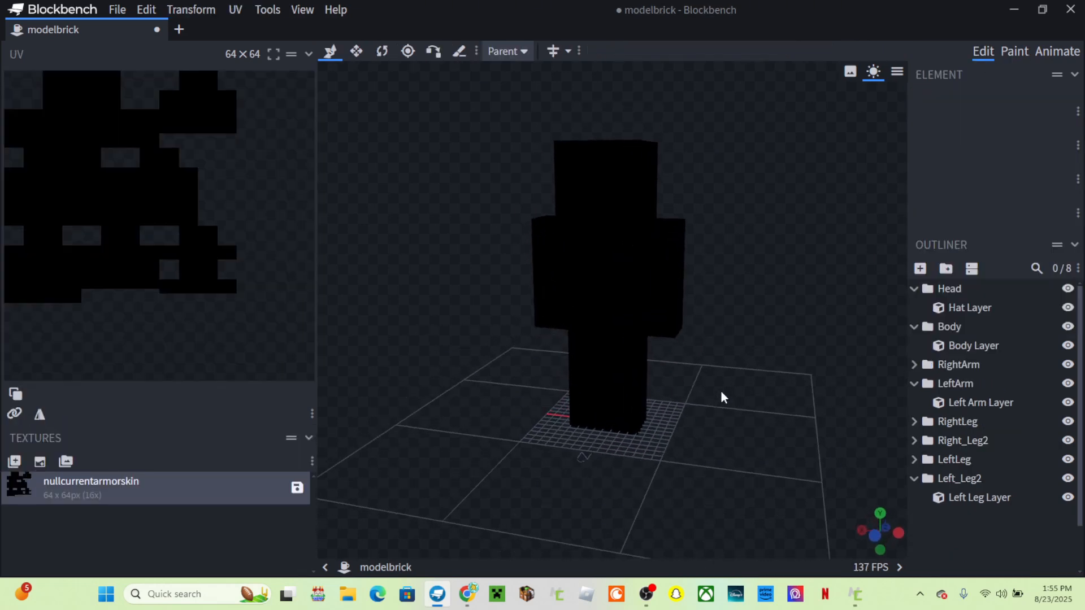
{"action": "key", "text": "alt+Tab"}
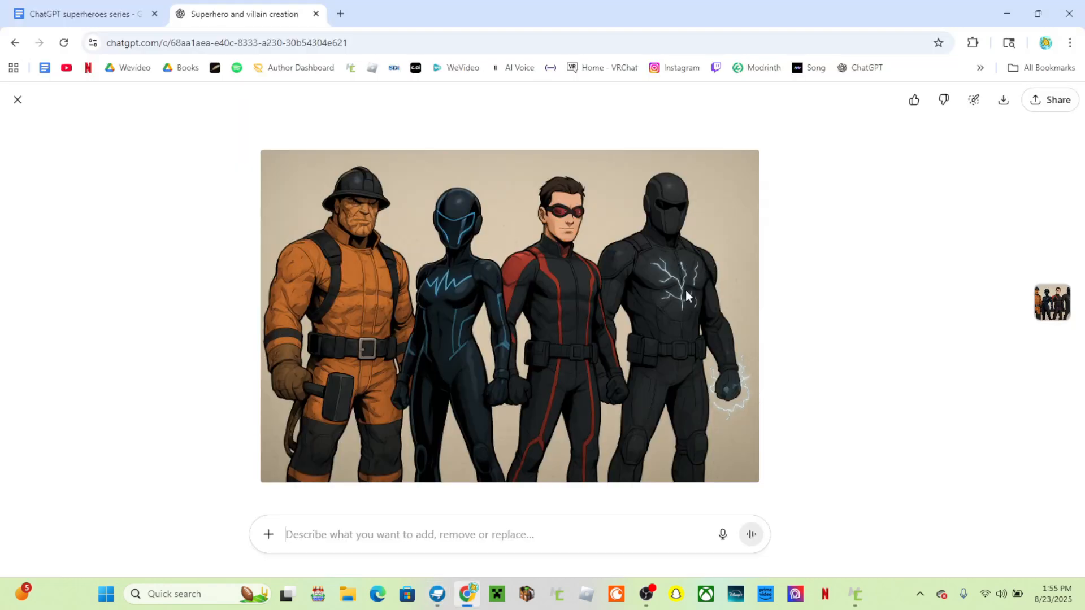
{"action": "key", "text": "alt+Tab"}
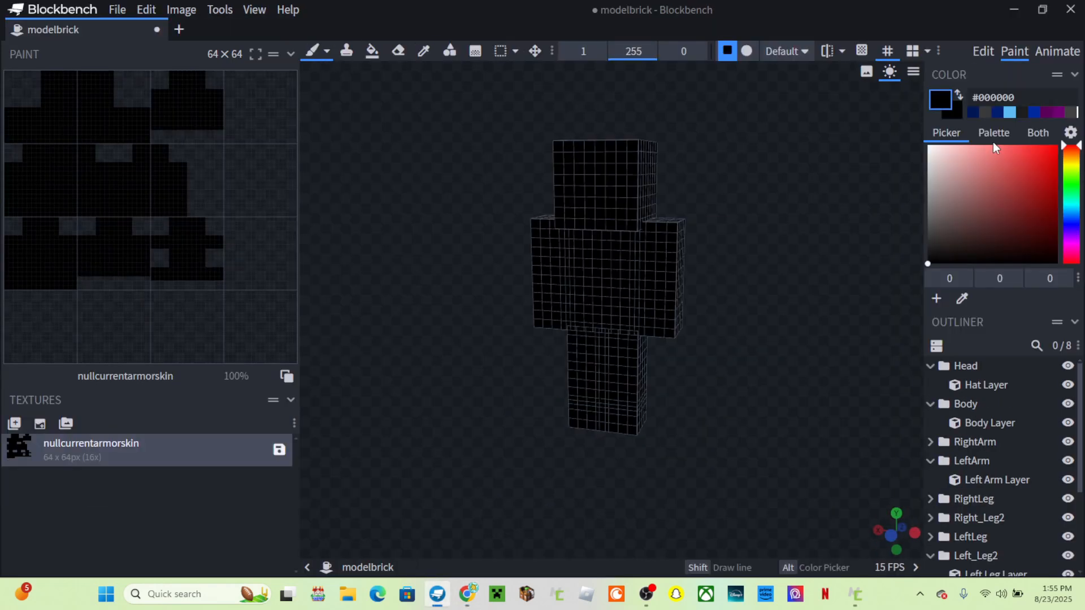
- Set the paint colour to light blue #54b5ee and hide the LeftArm and RightArm groups
{"action": "left_click", "coordinate": [1009, 113]}
{"action": "left_click_drag", "start_coordinate": [1009, 153], "coordinate": [1011, 154]}
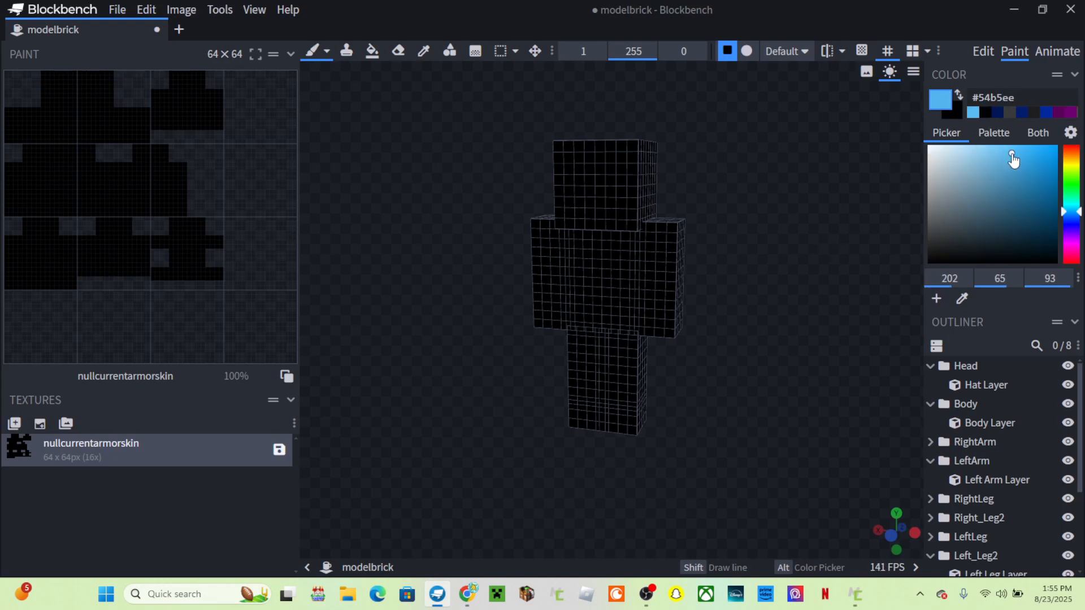
{"action": "scroll", "coordinate": [733, 245], "scroll_direction": "up", "scroll_amount": 4}
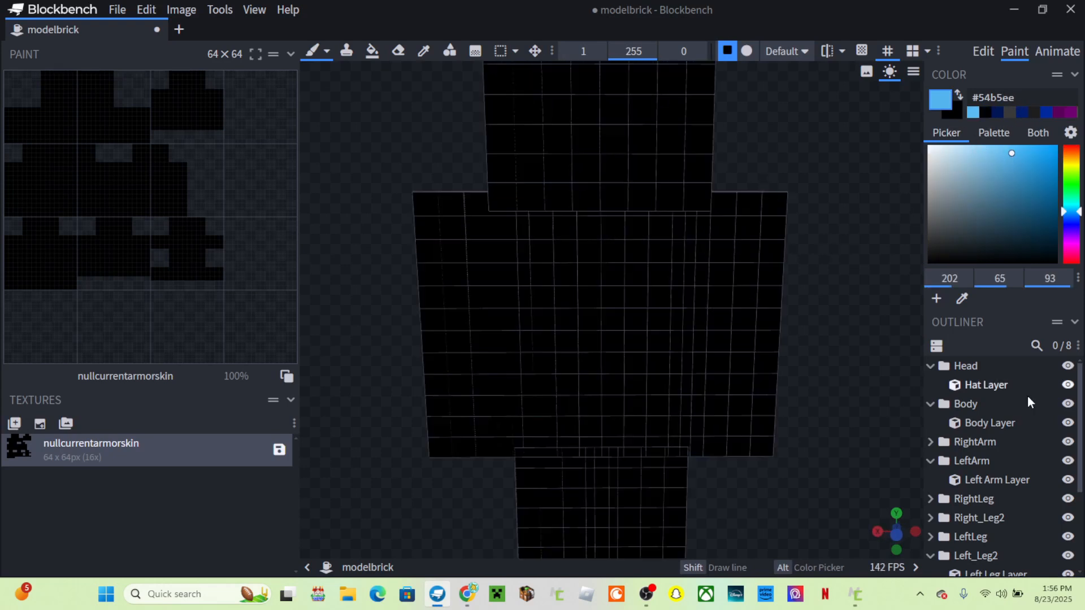
{"action": "left_click", "coordinate": [1068, 460]}
{"action": "left_click", "coordinate": [1067, 442]}
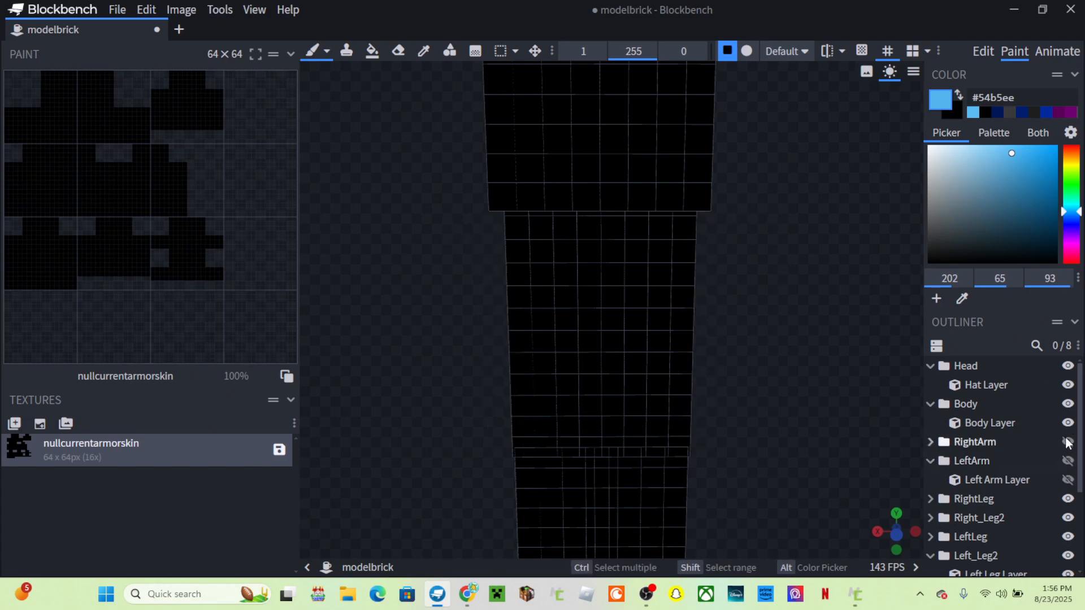
- Paint a branching light-blue lightning pattern on the front of the Body Layer, following the black-suited character in the ChatGPT image
{"action": "left_click", "coordinate": [536, 231]}
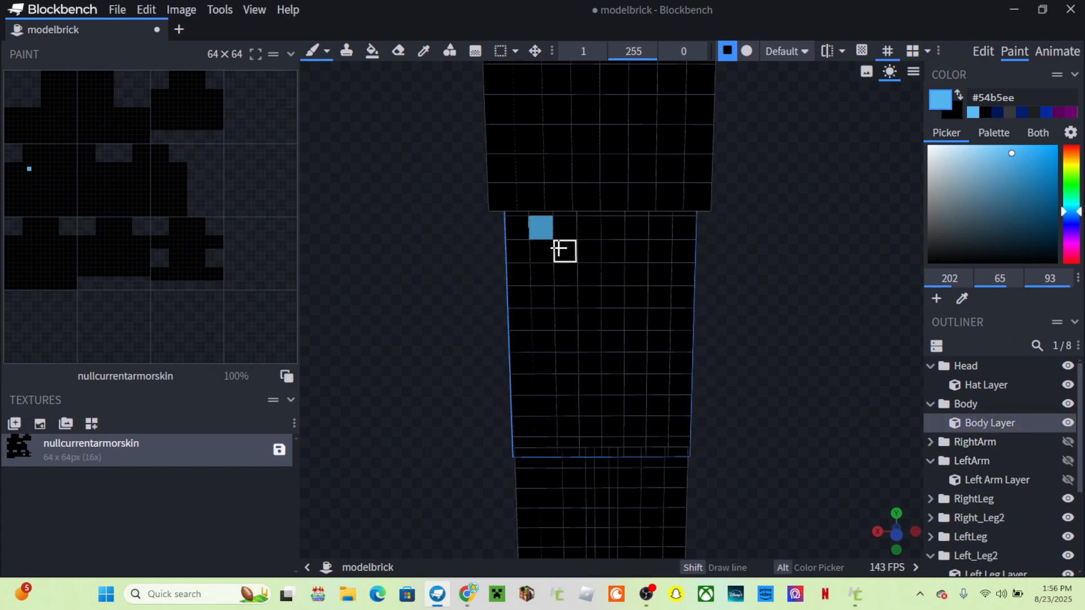
{"action": "left_click", "coordinate": [561, 250]}
{"action": "left_click", "coordinate": [570, 276]}
{"action": "key", "text": "alt+Tab"}
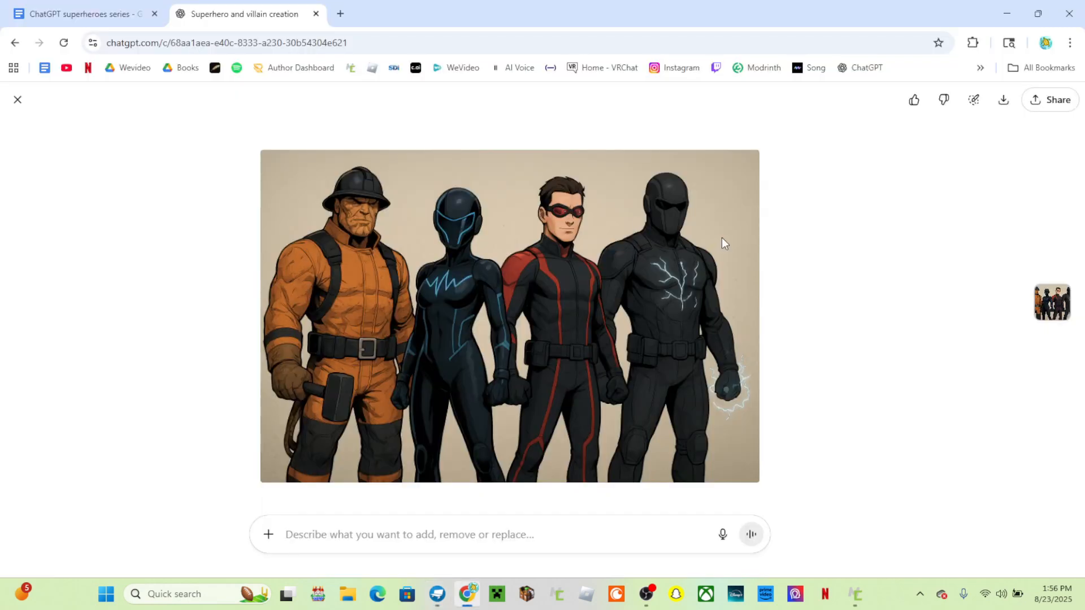
{"action": "key", "text": "alt+Tab"}
{"action": "left_click", "coordinate": [542, 295]}
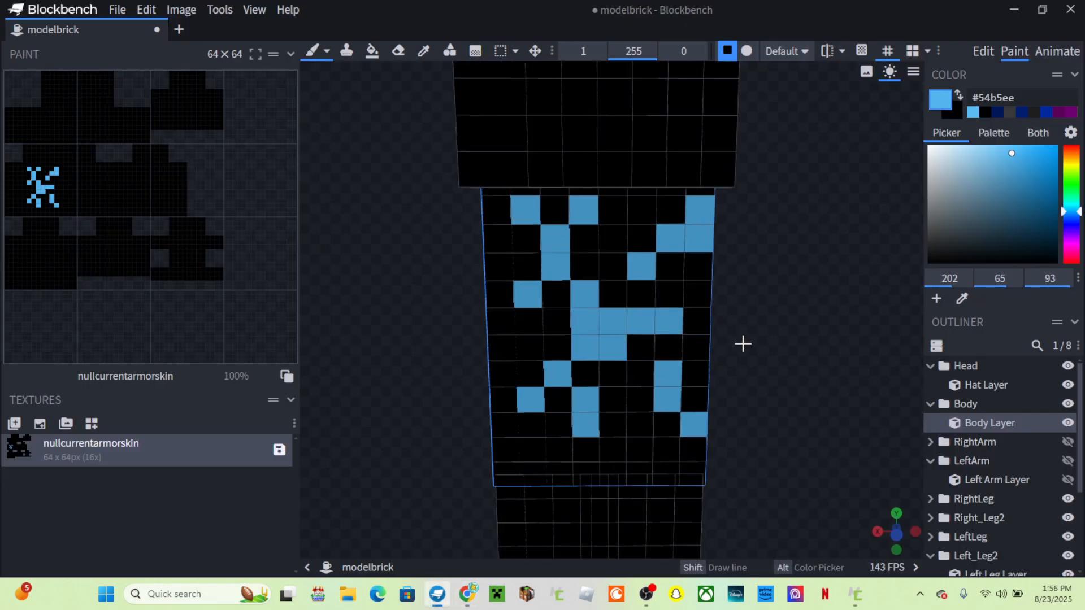
{"action": "key", "text": "alt+Tab"}
{"action": "key", "text": "alt+Tab"}
{"action": "key", "text": "alt+Tab"}
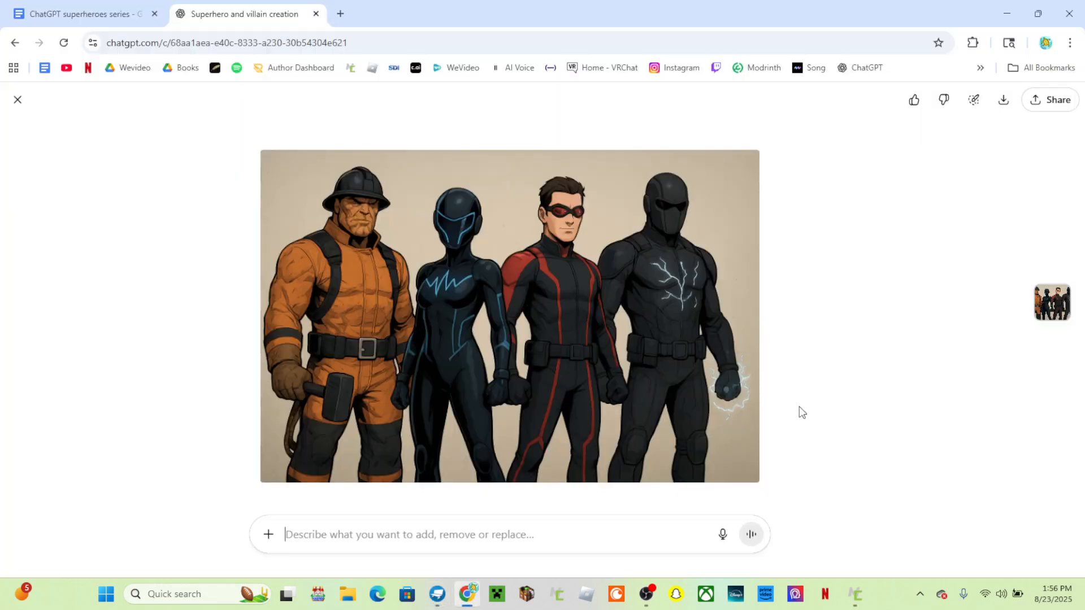
{"action": "key", "text": "alt+Tab"}
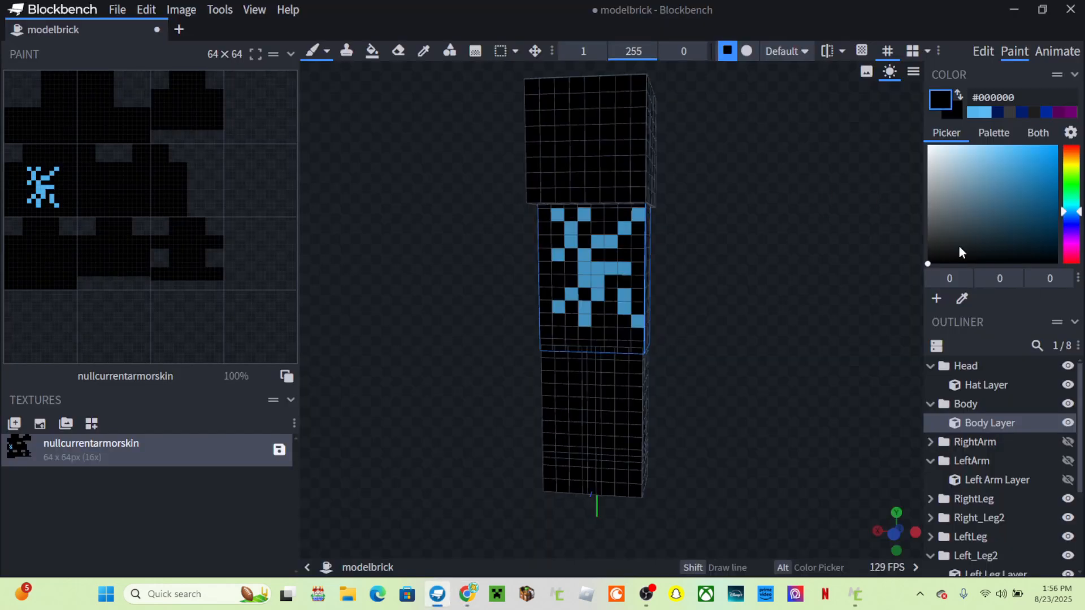
- Set the paint colour to dark grey #2c2c2c and paint a mask-like eye shape on the front of the Hat Layer
{"action": "left_click_drag", "start_coordinate": [958, 246], "coordinate": [870, 243]}
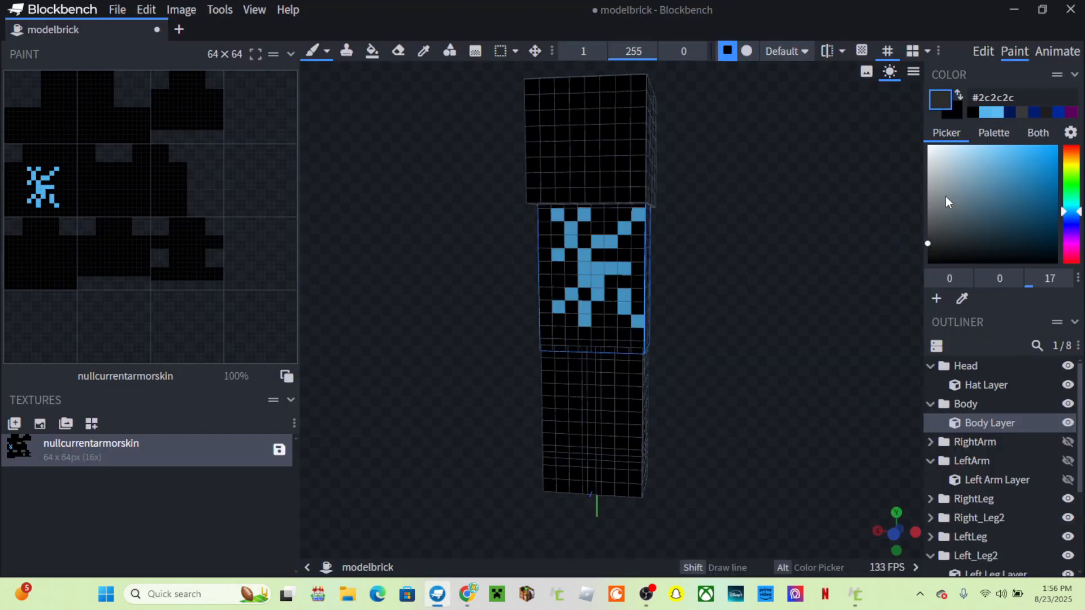
{"action": "mouse_move", "coordinate": [775, 253]}
{"action": "left_mouse_down"}
{"action": "mouse_move", "coordinate": [773, 280]}
{"action": "mouse_move", "coordinate": [767, 262]}
{"action": "left_mouse_up"}
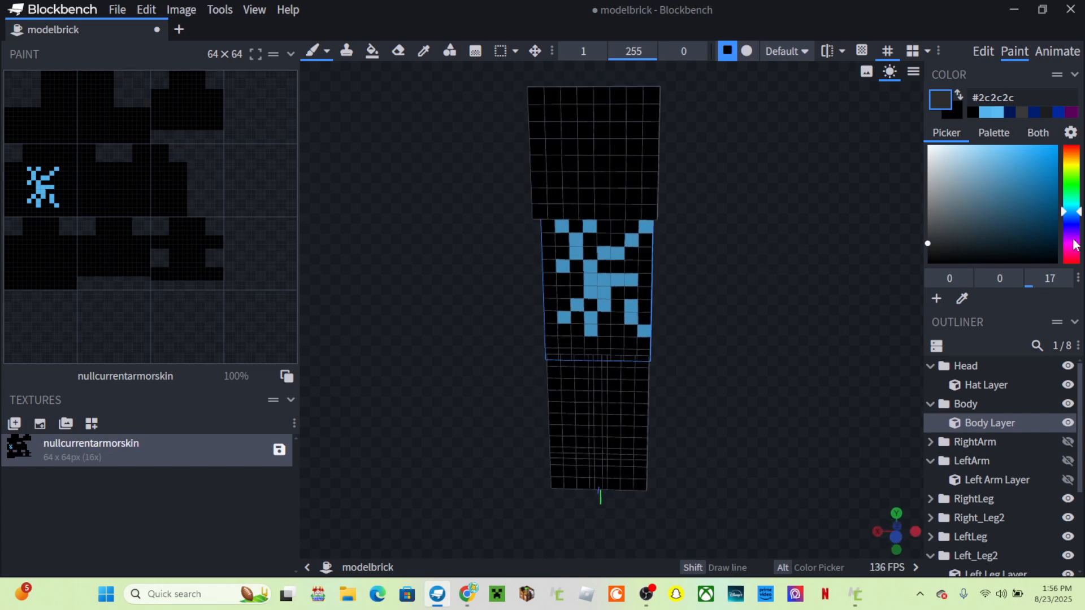
{"action": "key", "text": "alt+Tab"}
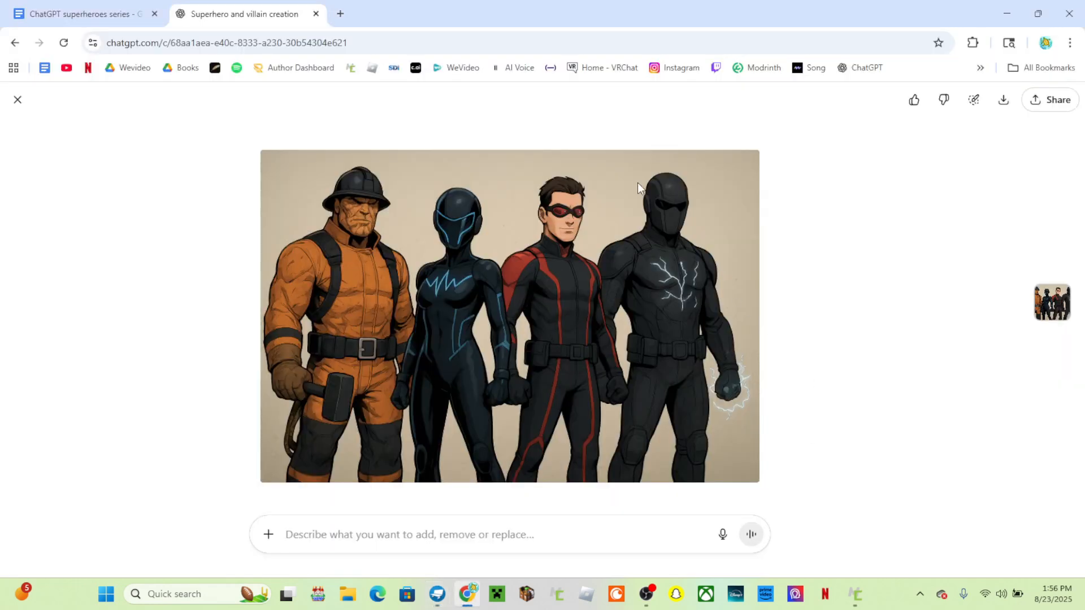
{"action": "key", "text": "alt+Tab"}
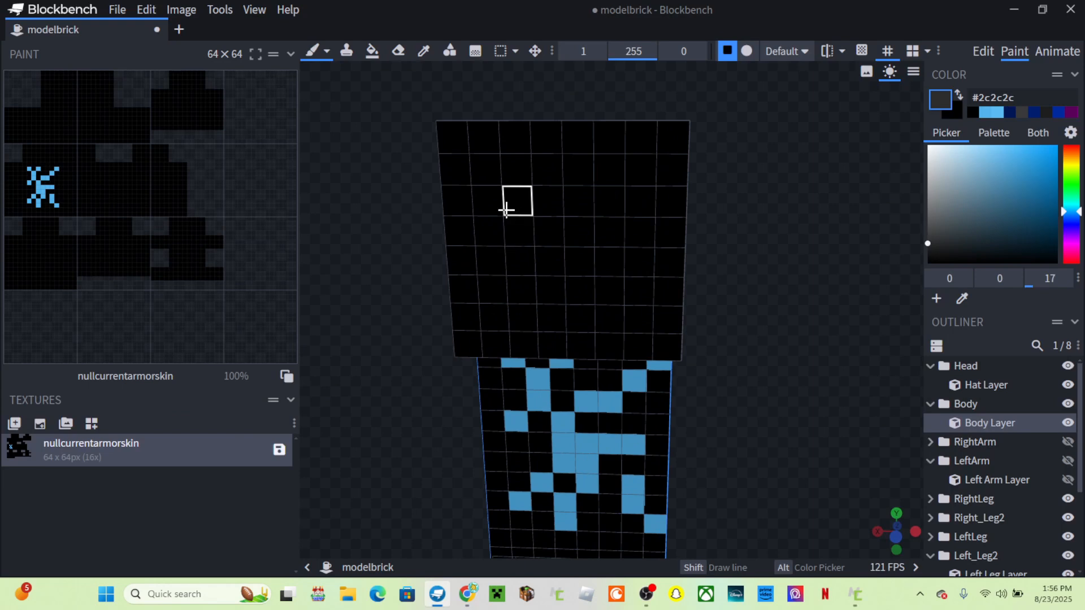
{"action": "mouse_move", "coordinate": [505, 211]}
{"action": "left_mouse_down"}
{"action": "mouse_move", "coordinate": [505, 251]}
{"action": "mouse_move", "coordinate": [478, 251]}
{"action": "mouse_move", "coordinate": [758, 327]}
{"action": "left_mouse_up"}
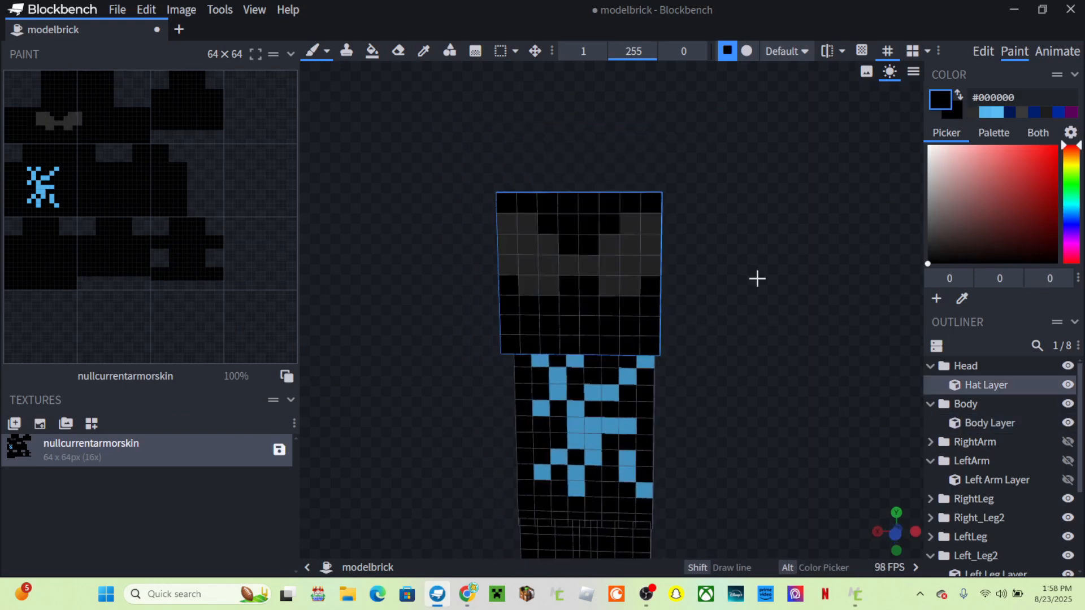
{"action": "left_click_drag", "start_coordinate": [757, 278], "coordinate": [849, 434]}
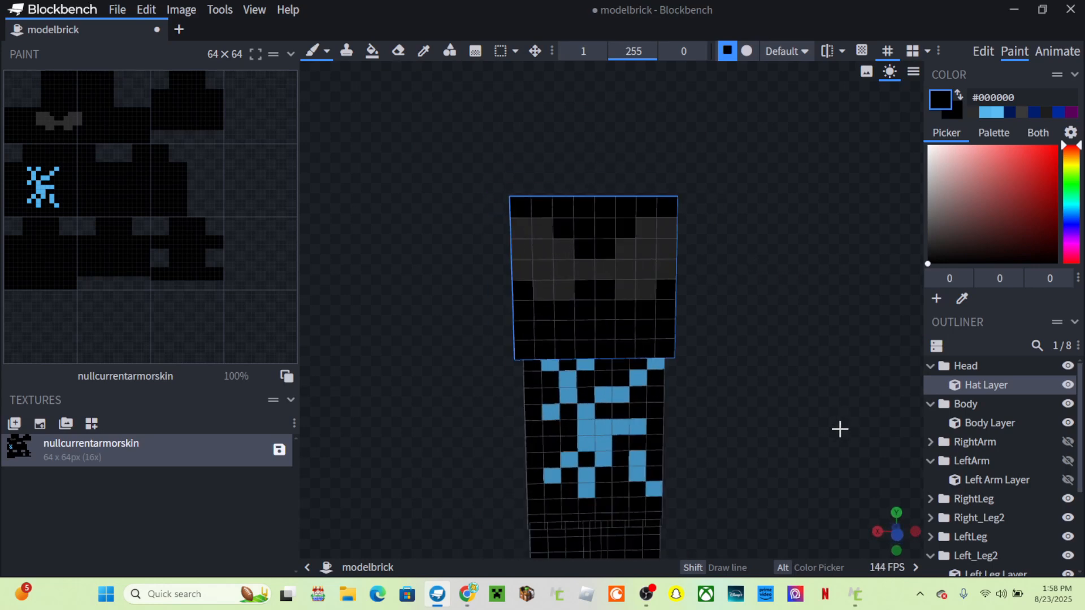
- Set the paint colour to dark grey #202020 and paint oval ear outlines on both sides of the Hat Layer
{"action": "left_click_drag", "start_coordinate": [927, 251], "coordinate": [916, 247]}
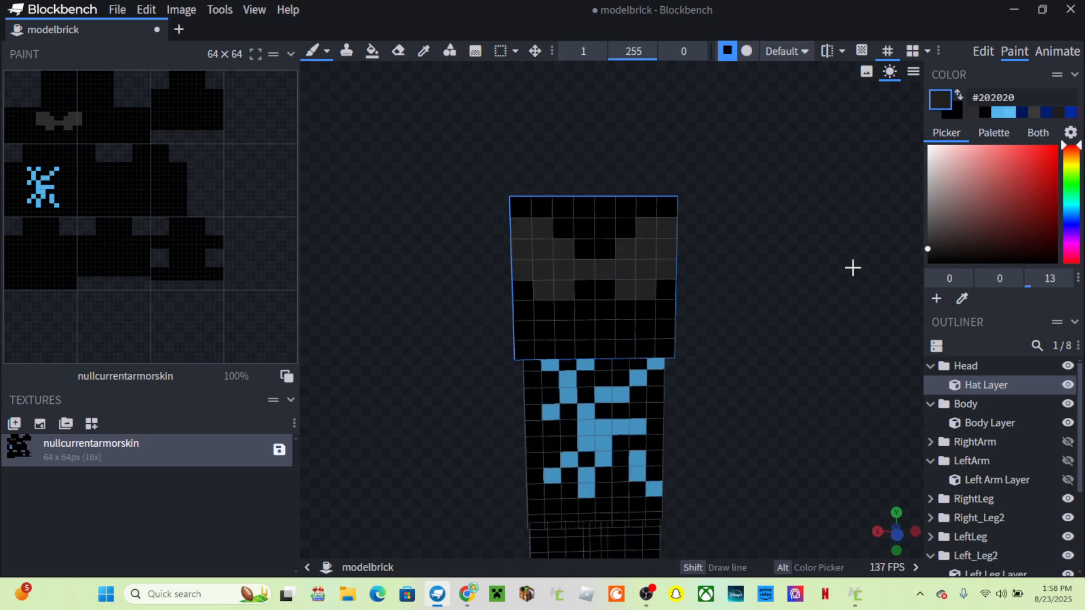
{"action": "left_click_drag", "start_coordinate": [853, 267], "coordinate": [970, 300]}
{"action": "scroll", "coordinate": [871, 283], "scroll_direction": "down", "scroll_amount": 8}
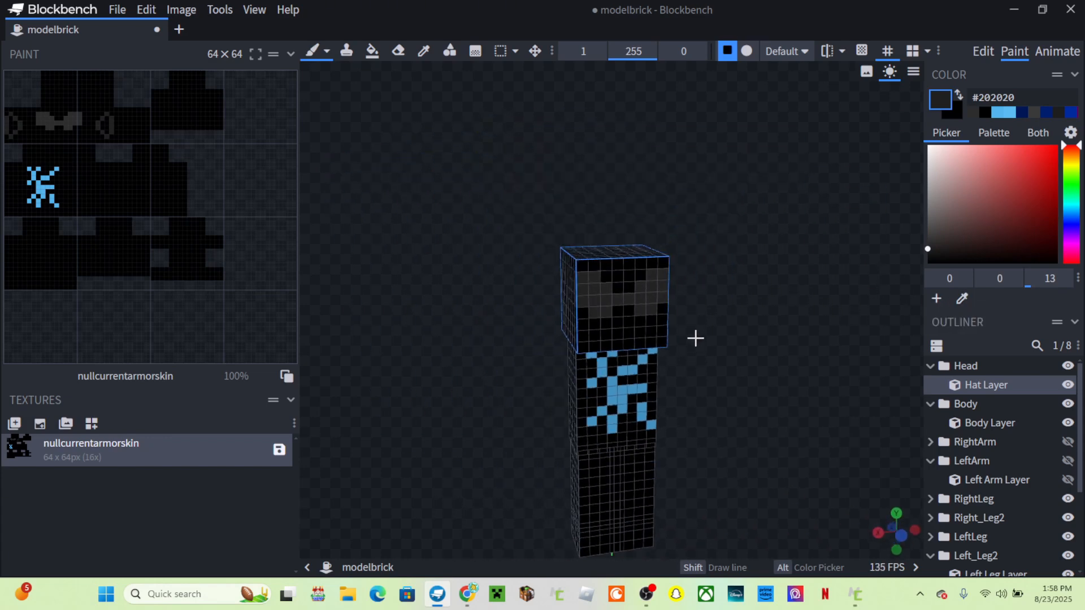
{"action": "left_click_drag", "start_coordinate": [695, 337], "coordinate": [786, 258]}
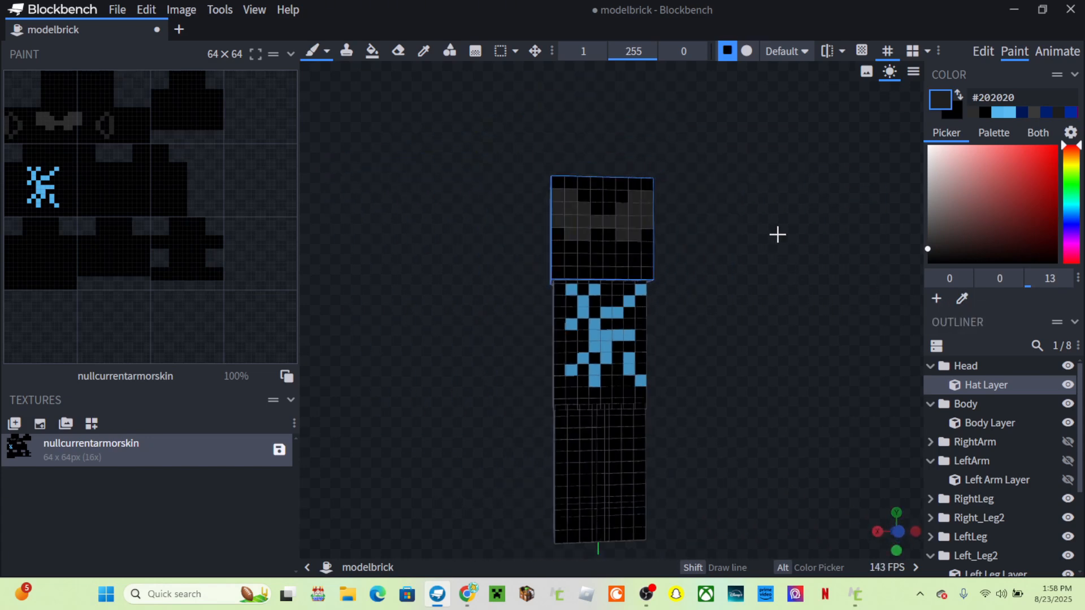
- Following the ChatGPT image, paint a dark red #5a0000 belt around the Body Layer's lowest row and fill its underside
{"action": "key", "text": "alt+Tab"}
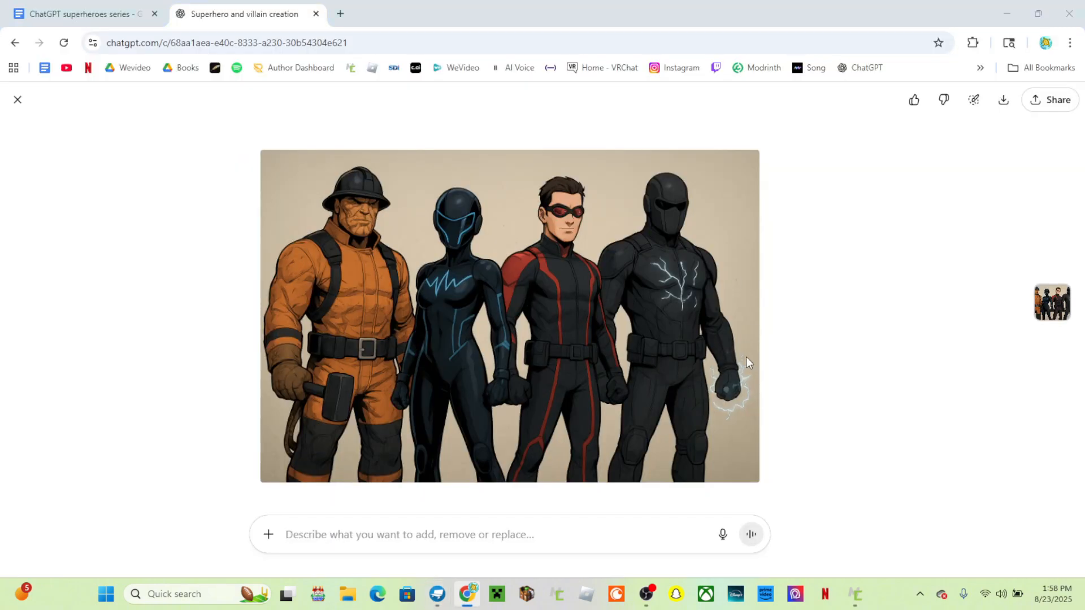
{"action": "key", "text": "alt+Tab"}
{"action": "left_click_drag", "start_coordinate": [796, 370], "coordinate": [801, 271]}
{"action": "key", "text": "alt+Tab"}
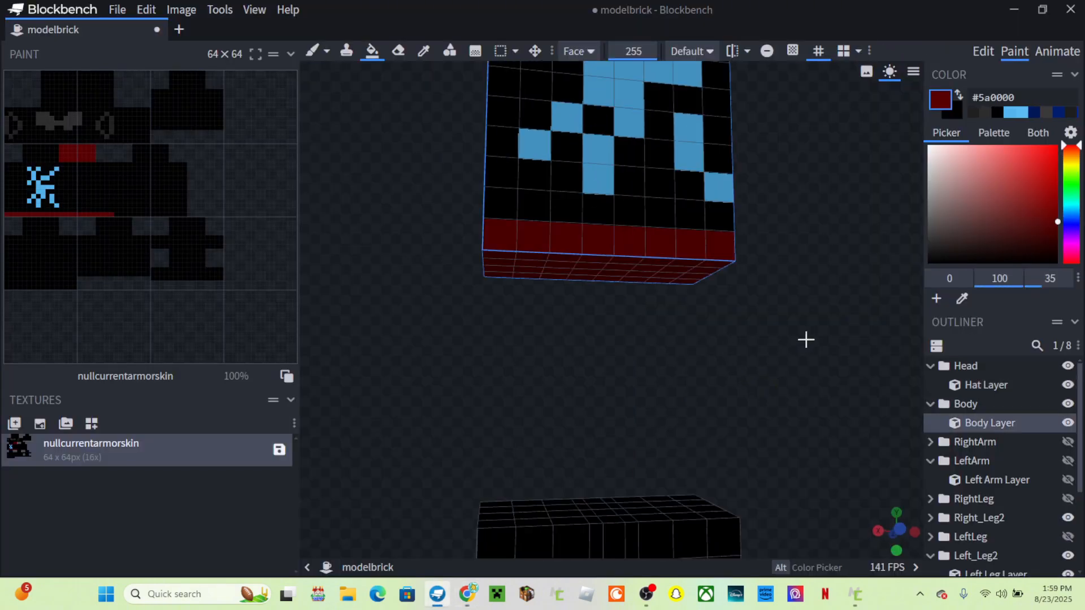
{"action": "left_click_drag", "start_coordinate": [807, 339], "coordinate": [786, 385]}
{"action": "scroll", "coordinate": [787, 384], "scroll_direction": "down", "scroll_amount": 5}
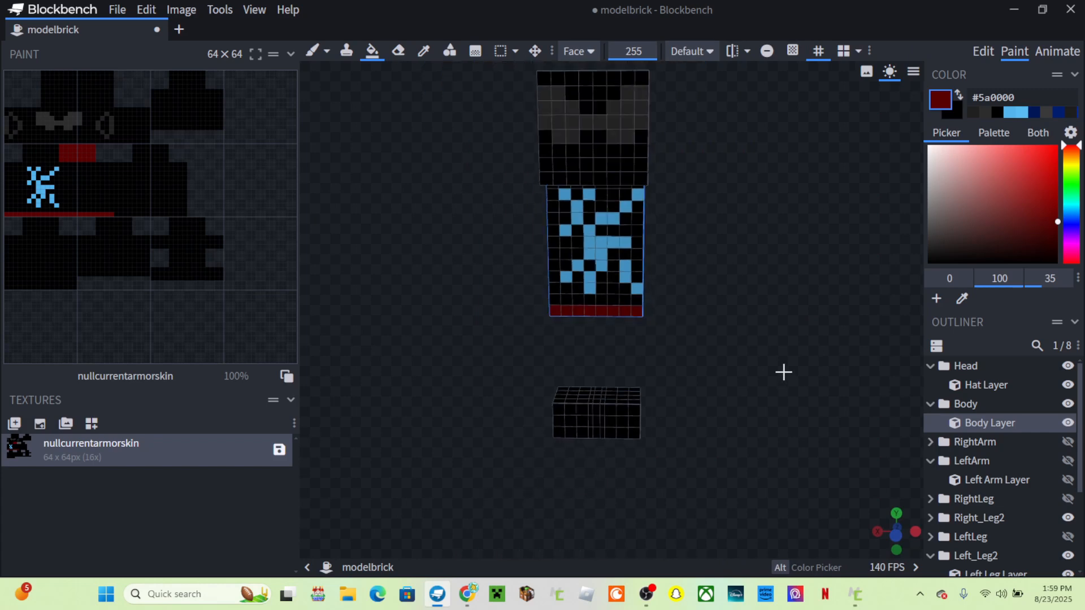
{"action": "scroll", "coordinate": [1048, 537], "scroll_direction": "down", "scroll_amount": 2}
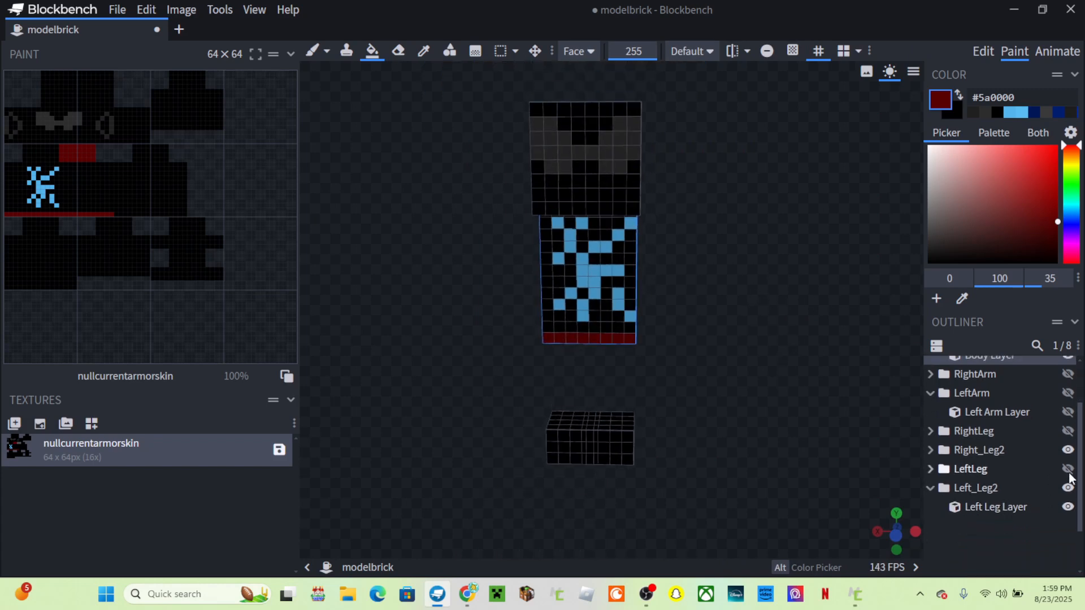
- Show the LeftLeg and RightLeg groups and add dark red belt pouches to the Body Layer, following the ChatGPT image
{"action": "left_click", "coordinate": [1067, 469]}
{"action": "left_click", "coordinate": [1067, 432]}
{"action": "left_click", "coordinate": [773, 309]}
{"action": "key", "text": "alt+Tab"}
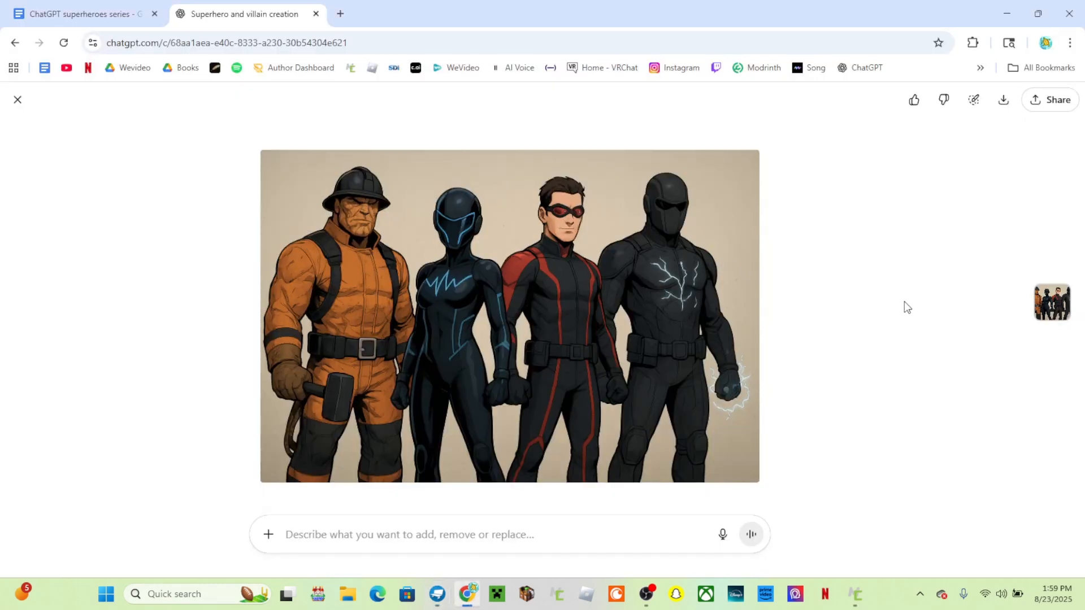
{"action": "key", "text": "alt+Tab"}
{"action": "scroll", "coordinate": [755, 316], "scroll_direction": "up", "scroll_amount": 2}
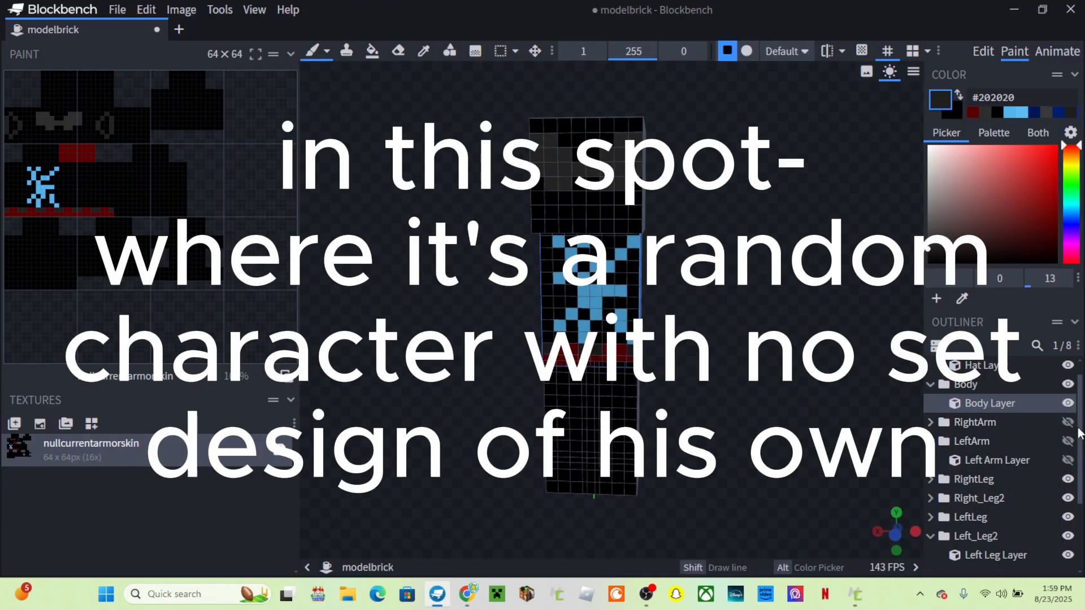
- Show the RightArm and LeftArm groups, paint dark grey shoulder and knee pads, and inspect the suit in Edit mode
{"action": "left_click", "coordinate": [1067, 422]}
{"action": "left_click", "coordinate": [1067, 441]}
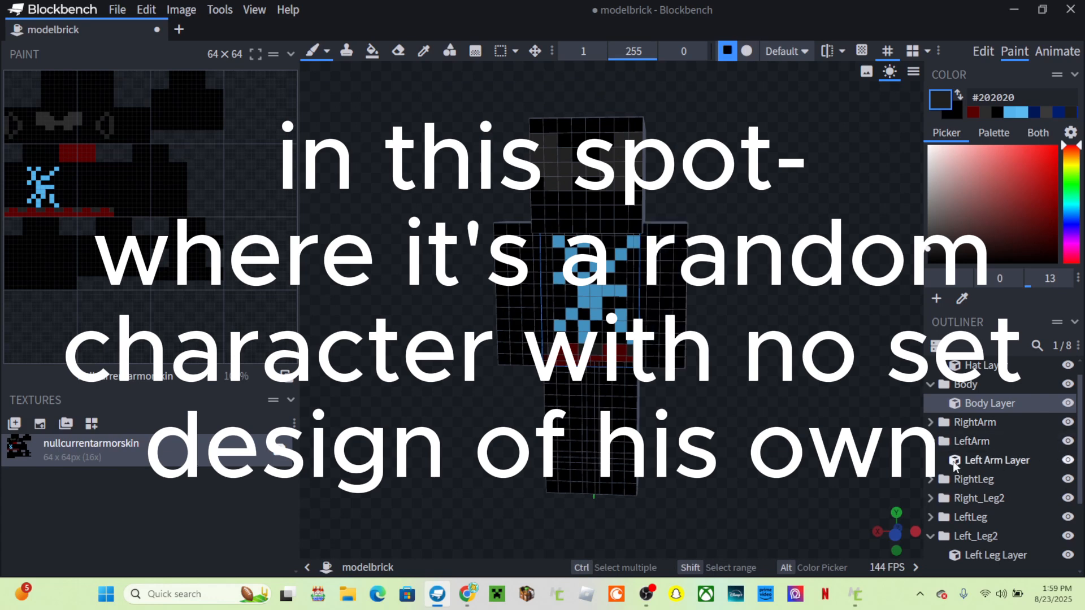
{"action": "left_click", "coordinate": [930, 441]}
{"action": "scroll", "coordinate": [934, 400], "scroll_direction": "up", "scroll_amount": 1}
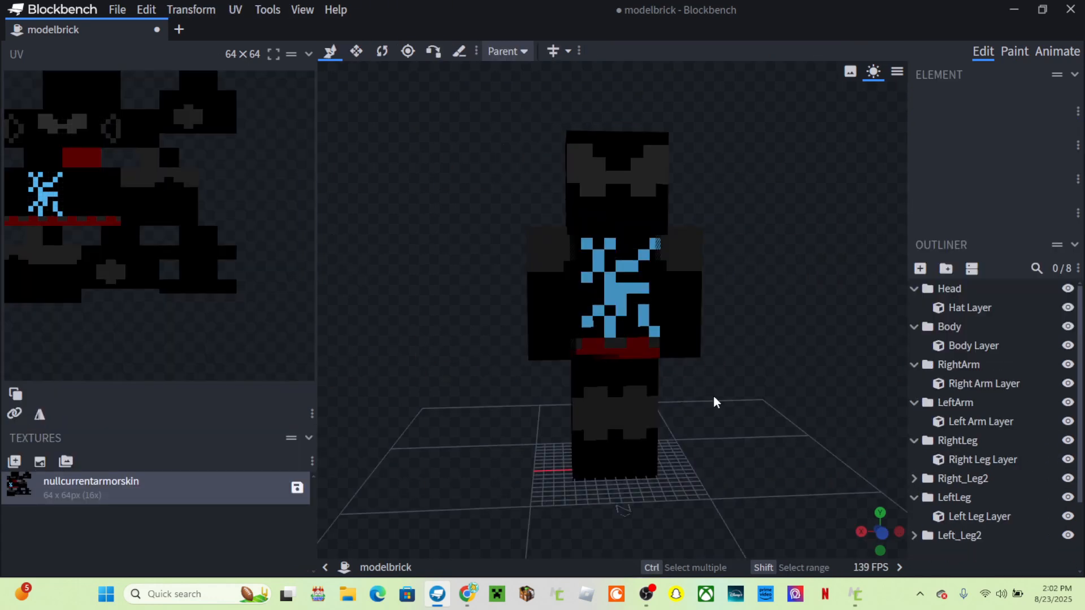
{"action": "left_click_drag", "start_coordinate": [713, 395], "coordinate": [795, 337]}
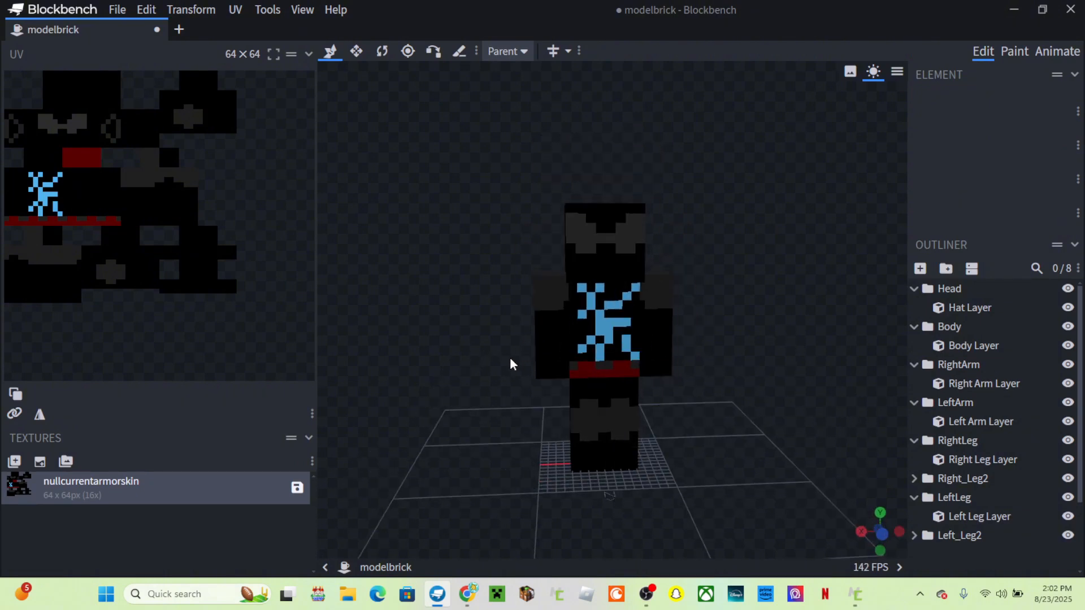
{"action": "left_click", "coordinate": [119, 9]}
{"action": "mouse_move", "coordinate": [266, 277]}
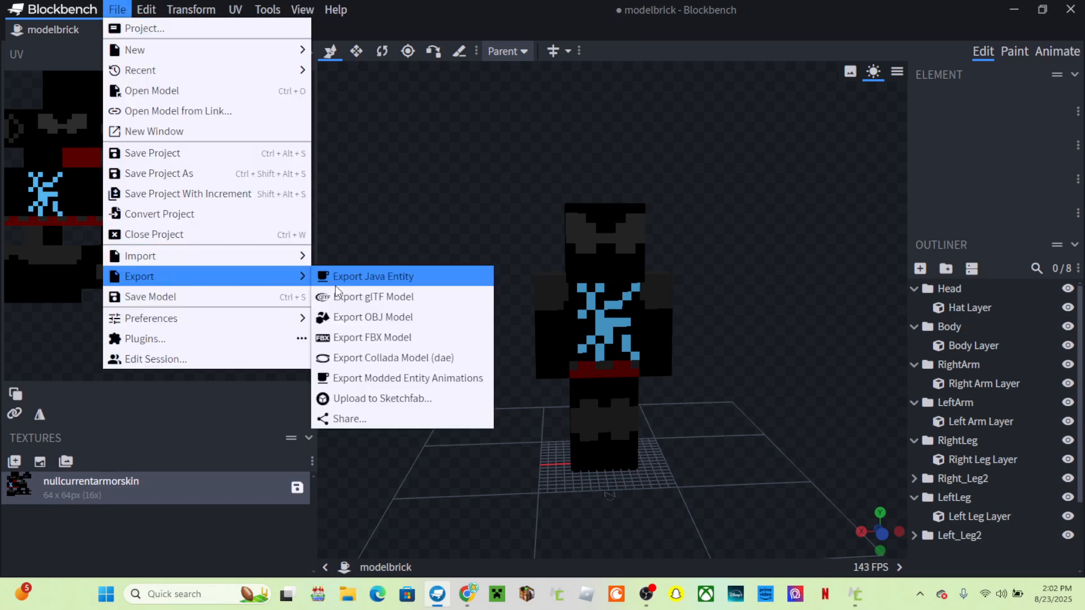
{"action": "left_click", "coordinate": [630, 162]}
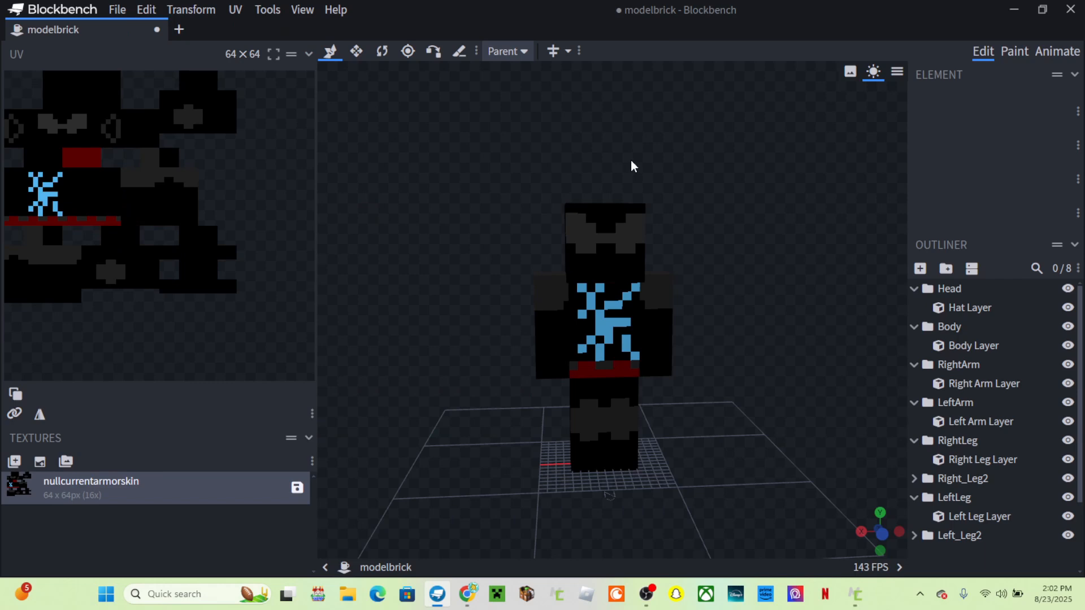
- Save the finished texture as the PNG nullcurrentarmorskin in the GPT metahumans folder
{"action": "left_click", "coordinate": [298, 488]}
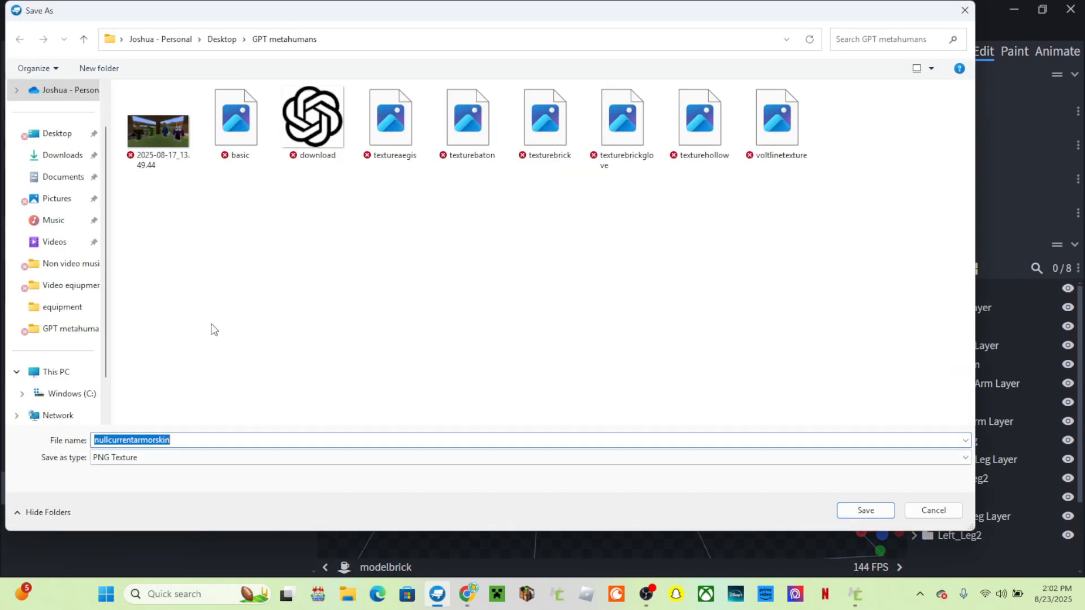
{"action": "key", "text": "Return"}
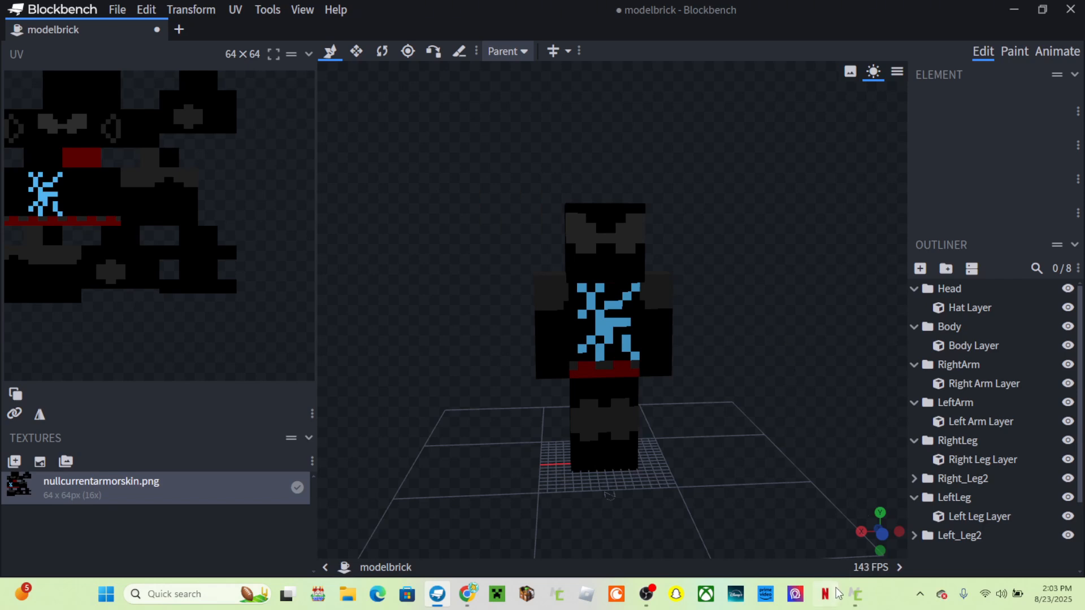
- Switch to MCreator and create a new Armor mod element named Nullcurrent
{"action": "left_click", "coordinate": [856, 594]}
{"action": "left_click", "coordinate": [42, 105]}
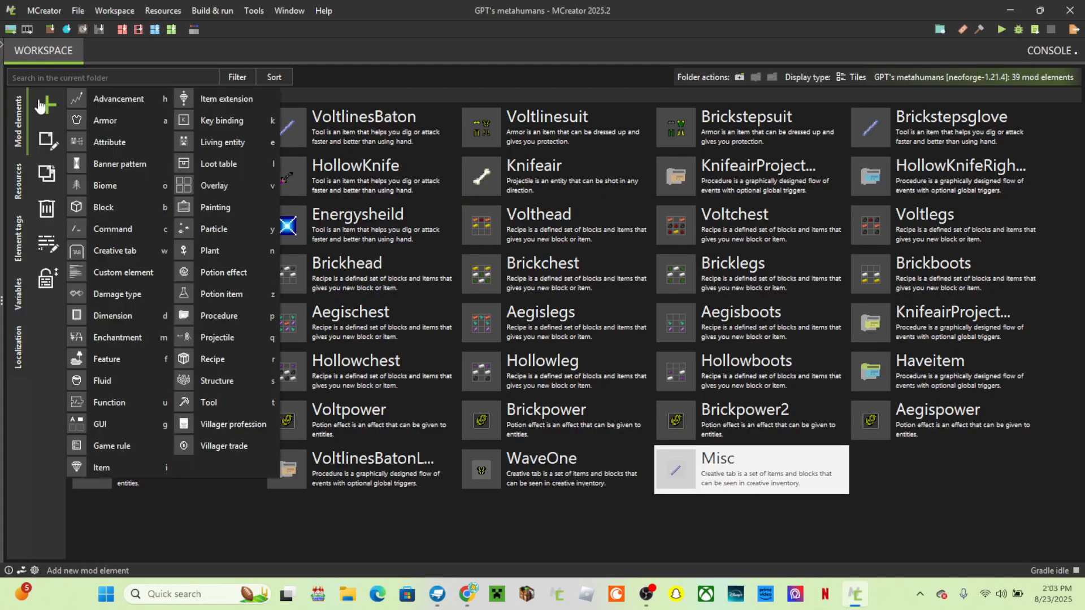
{"action": "left_click", "coordinate": [122, 121]}
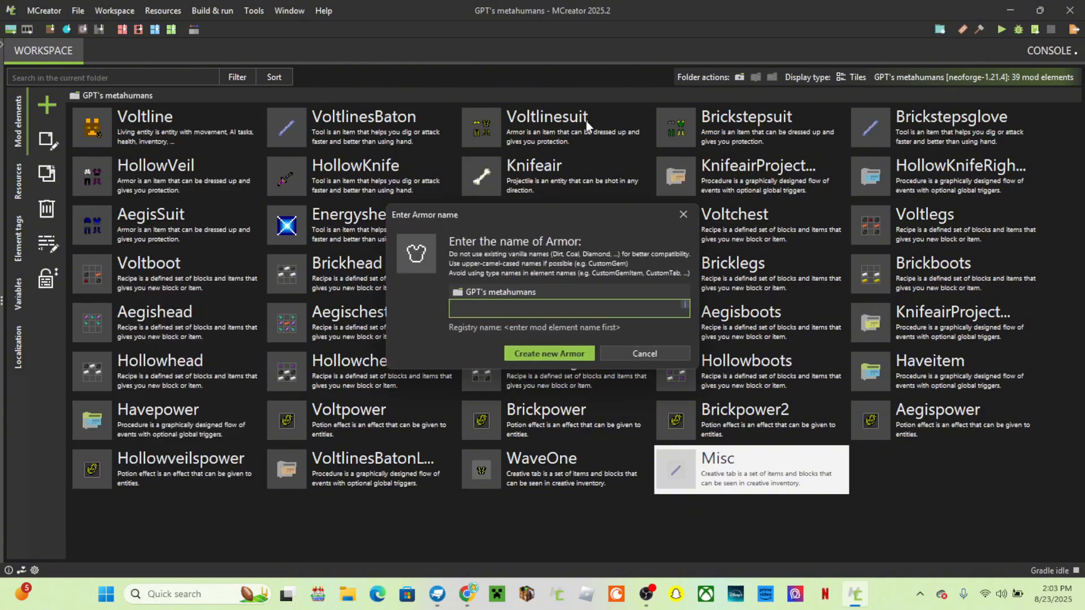
{"action": "type", "text": "Null"}
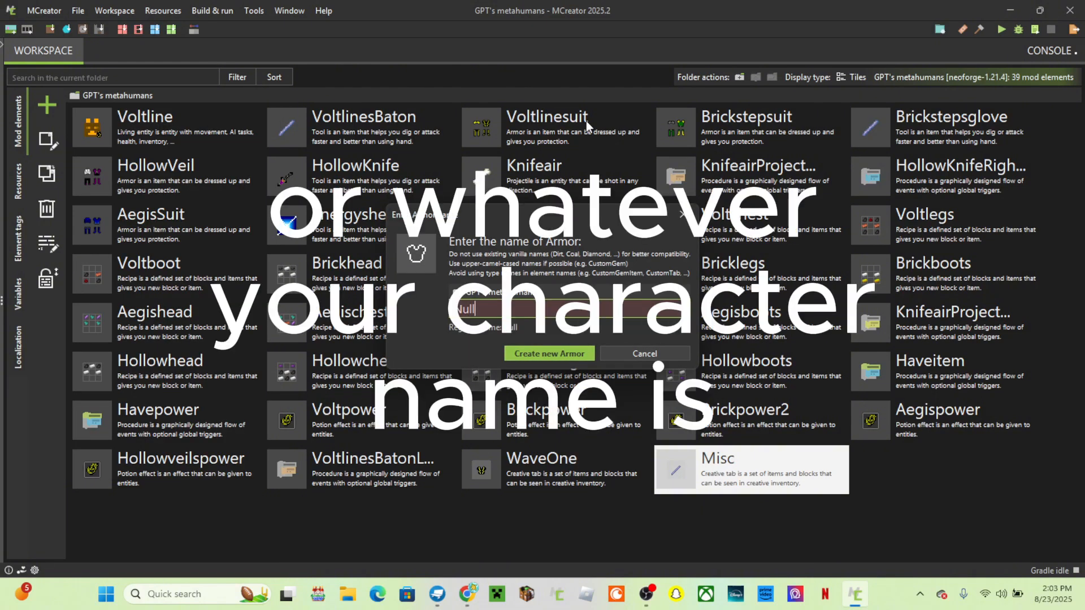
{"action": "type", "text": "current"}
{"action": "key", "text": "Return"}
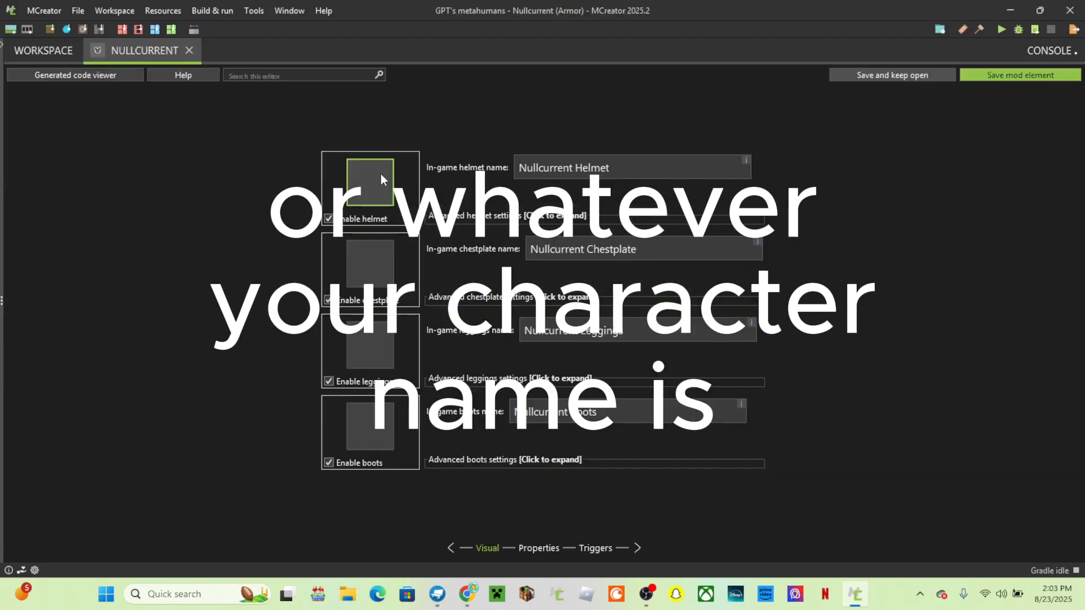
- Assign the matching standard grey item textures to the Nullcurrent helmet, chestplate, leggings and boots
{"action": "left_click", "coordinate": [381, 174]}
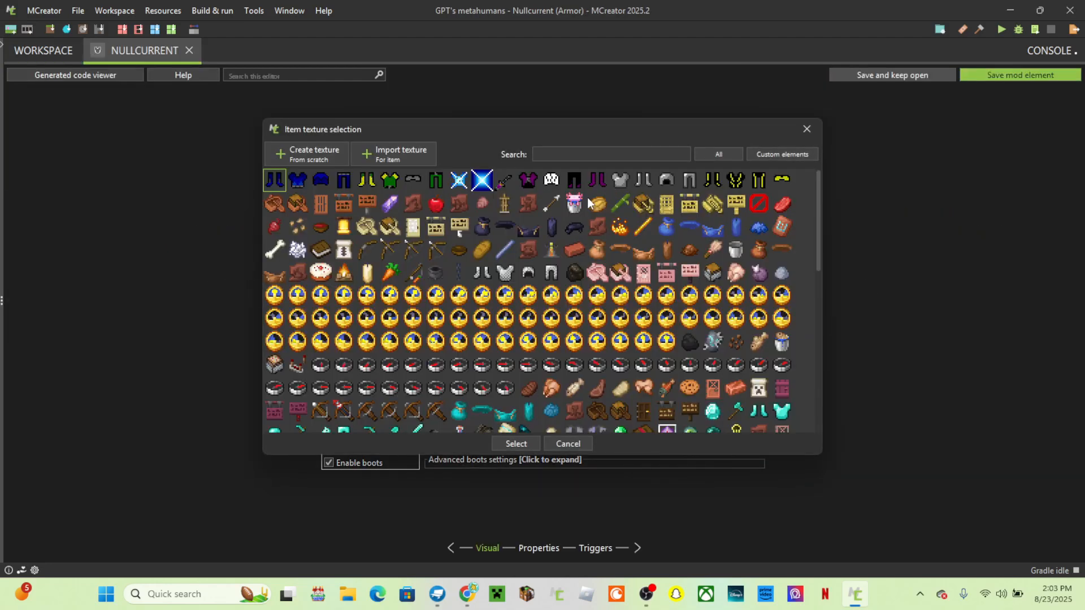
{"action": "double_click", "coordinate": [657, 180]}
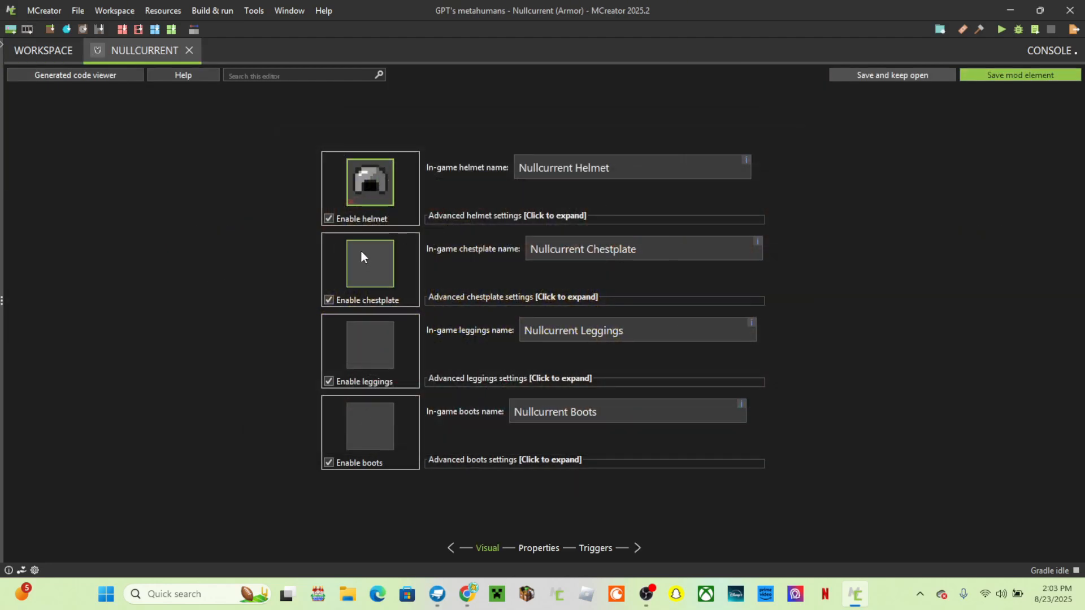
{"action": "left_click", "coordinate": [365, 252]}
{"action": "double_click", "coordinate": [620, 180]}
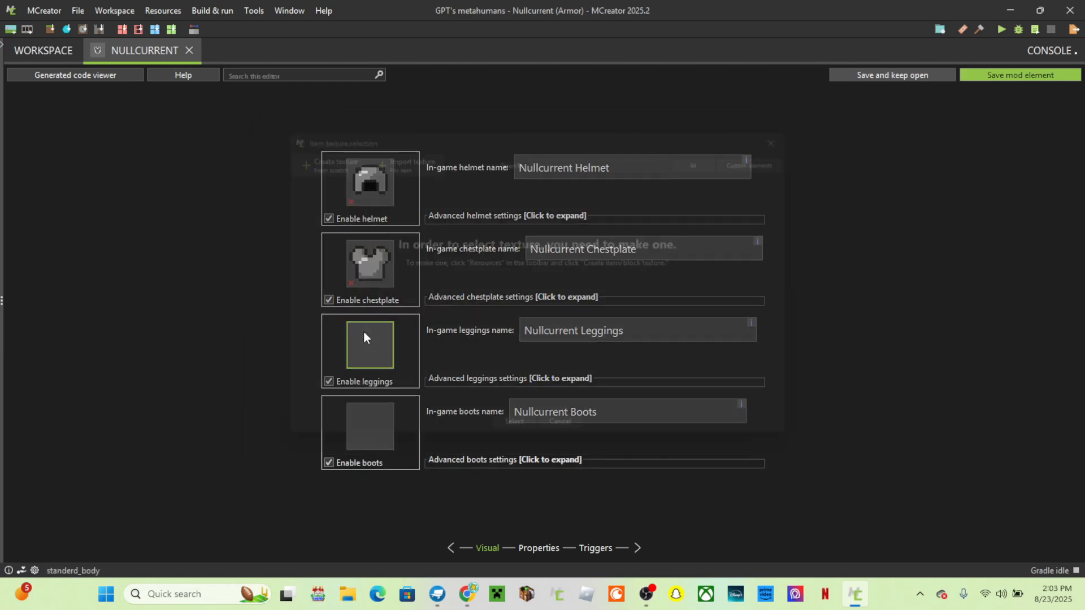
{"action": "left_click", "coordinate": [364, 331]}
{"action": "double_click", "coordinate": [645, 180]}
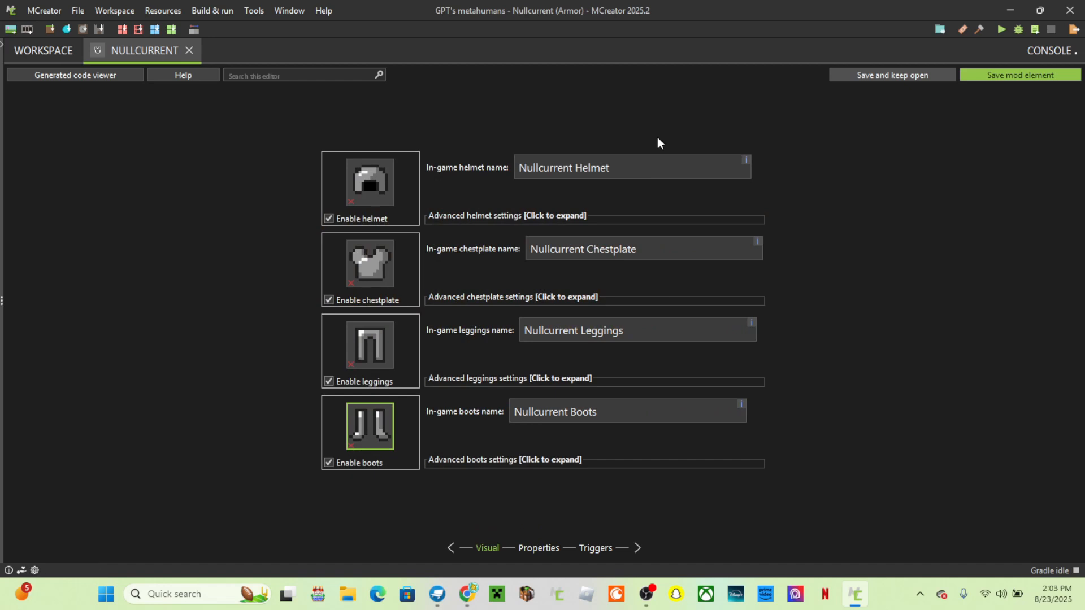
- In the Nullcurrent armor properties, set the armor layer texture to standerd
{"action": "left_click", "coordinate": [552, 550]}
{"action": "left_click", "coordinate": [700, 126]}
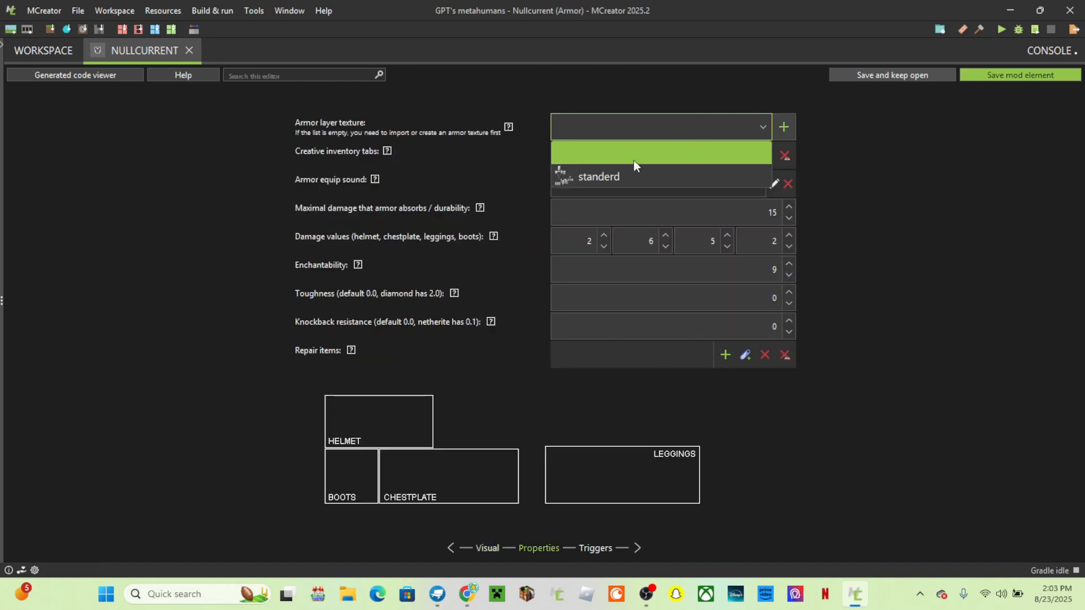
{"action": "left_click", "coordinate": [606, 175]}
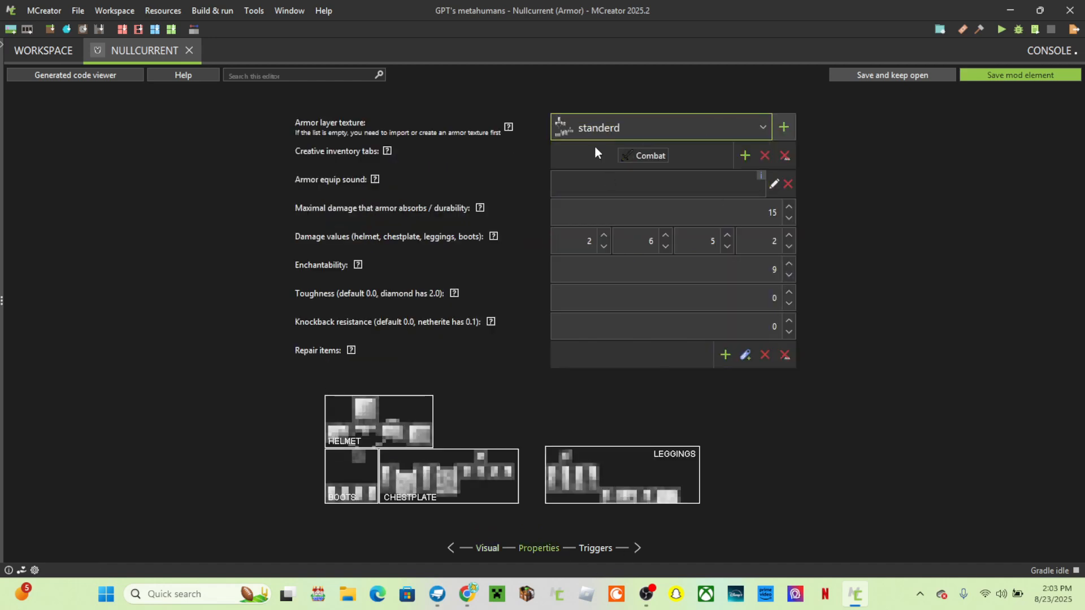
- Open the armor texture maker, try the Chainmail and other texture types, and return the type to Standard
{"action": "left_click", "coordinate": [251, 11]}
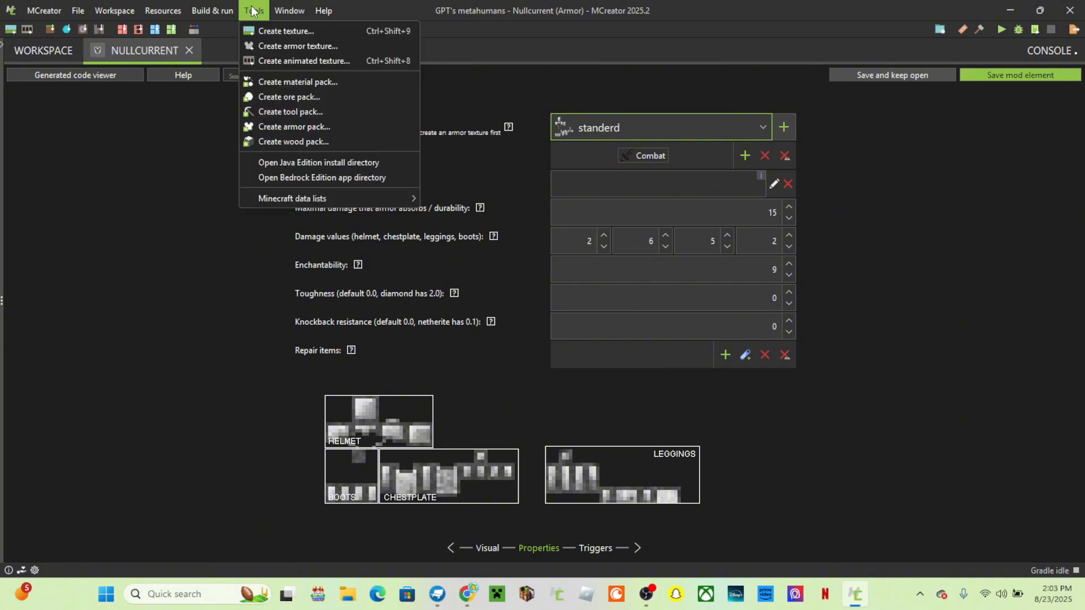
{"action": "left_click", "coordinate": [315, 48]}
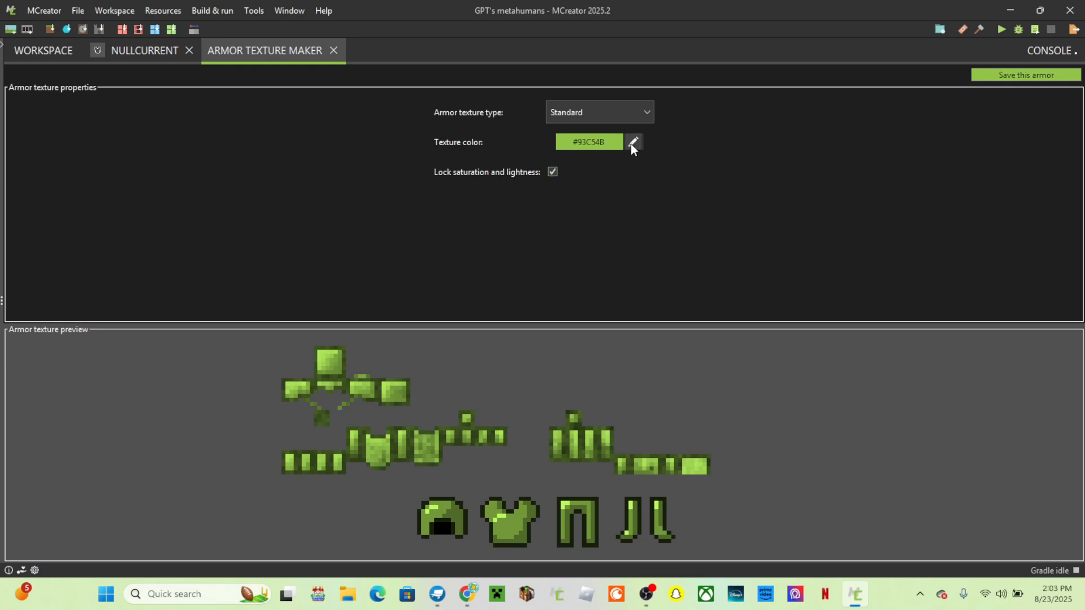
{"action": "left_click", "coordinate": [624, 117]}
{"action": "left_click", "coordinate": [617, 133]}
{"action": "left_click", "coordinate": [604, 117]}
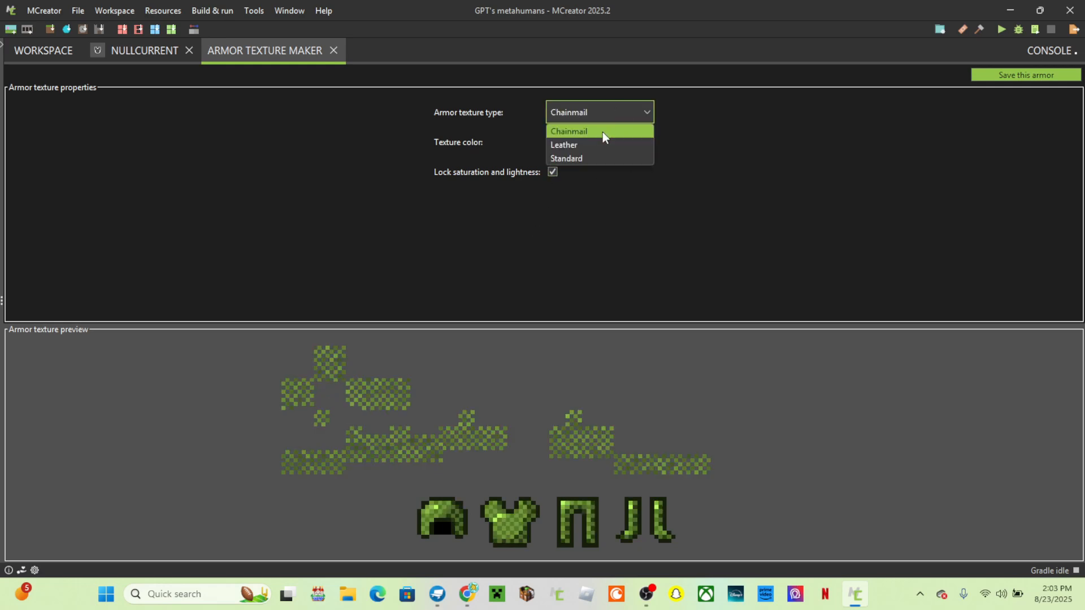
{"action": "left_click", "coordinate": [600, 144]}
{"action": "left_click", "coordinate": [601, 117]}
{"action": "left_click", "coordinate": [602, 129]}
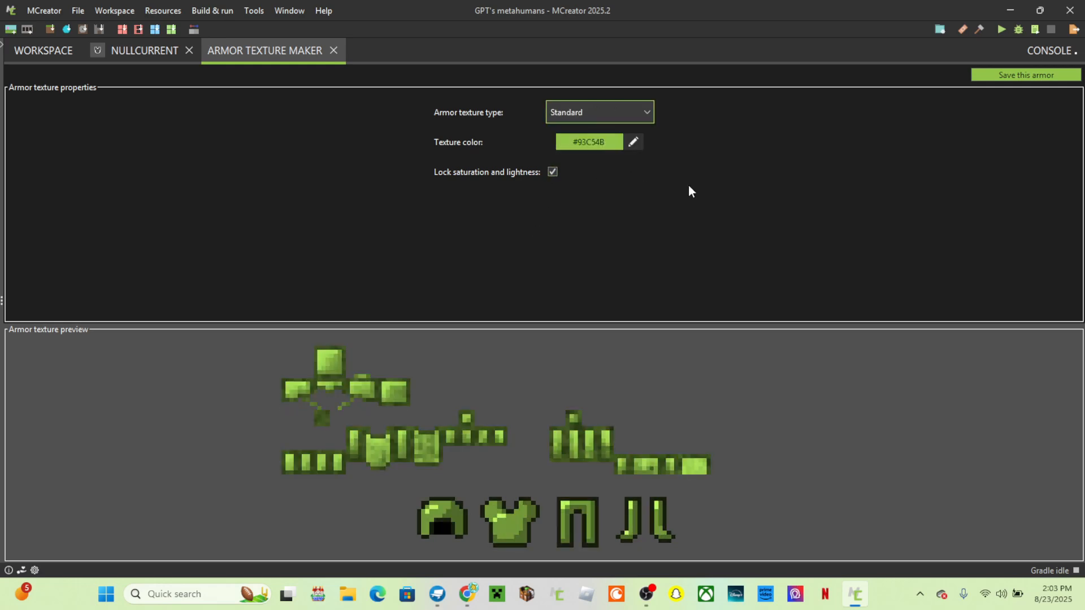
- Try recolouring the Standard armor texture with purple #990099 and a green swatch
{"action": "left_click", "coordinate": [633, 142]}
{"action": "left_click", "coordinate": [486, 290]}
{"action": "left_click", "coordinate": [487, 412]}
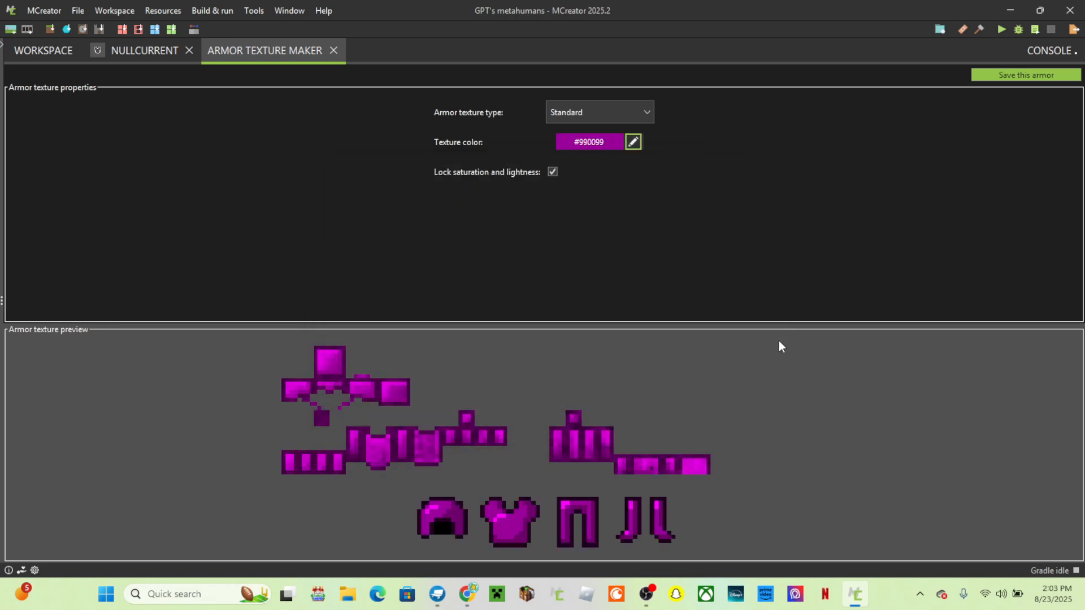
{"action": "left_click", "coordinate": [632, 142]}
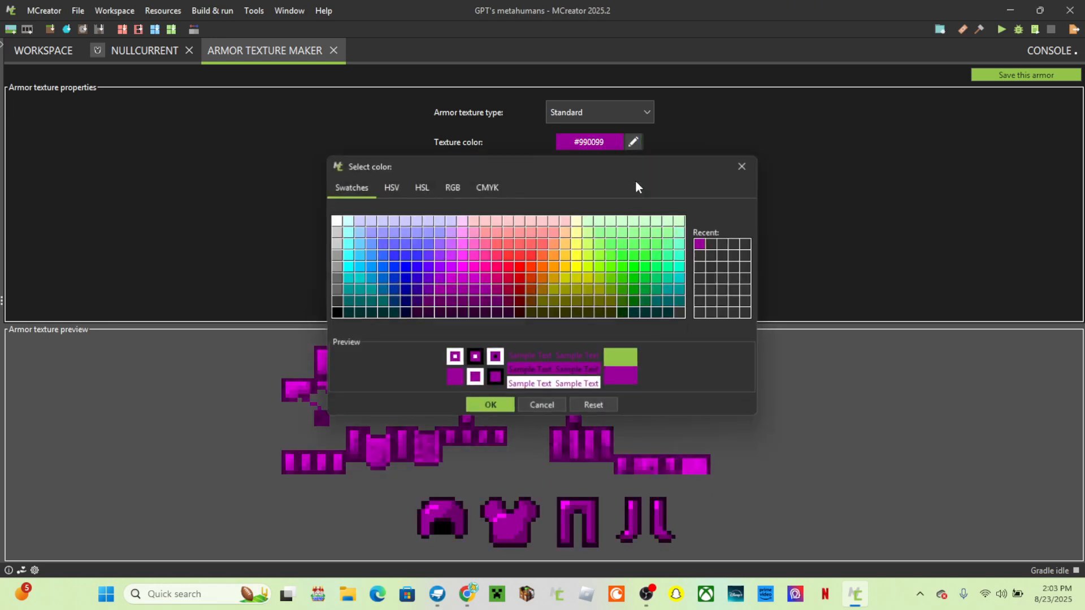
{"action": "left_click", "coordinate": [658, 278]}
{"action": "left_click", "coordinate": [491, 403]}
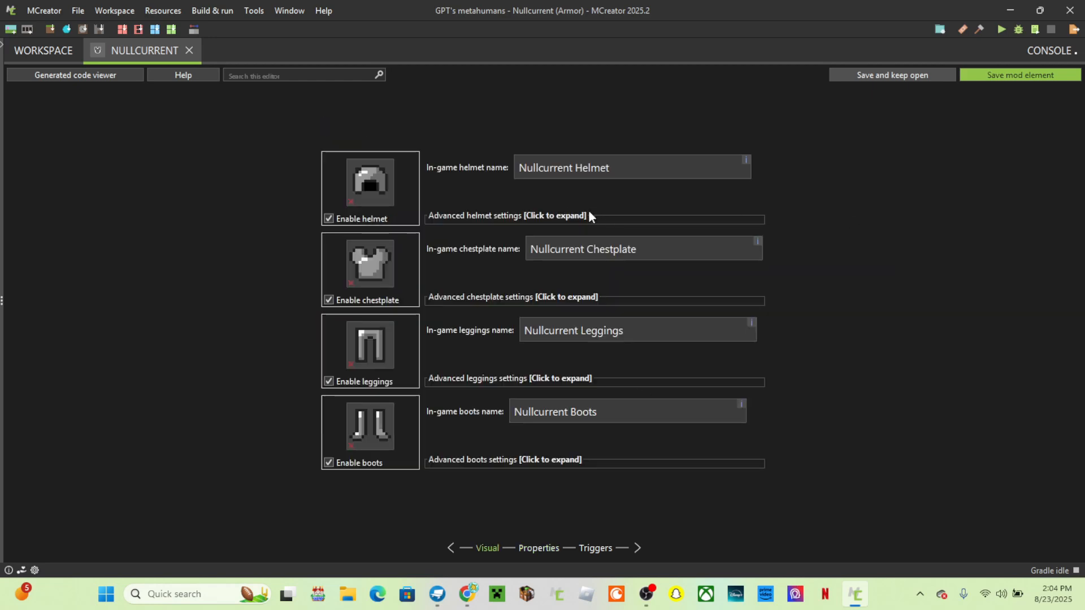
- Set the helmet model to Modelmodelbrick with the Head part and import nullcurrentarmorskin as an armor texture for it
{"action": "left_click", "coordinate": [563, 218]}
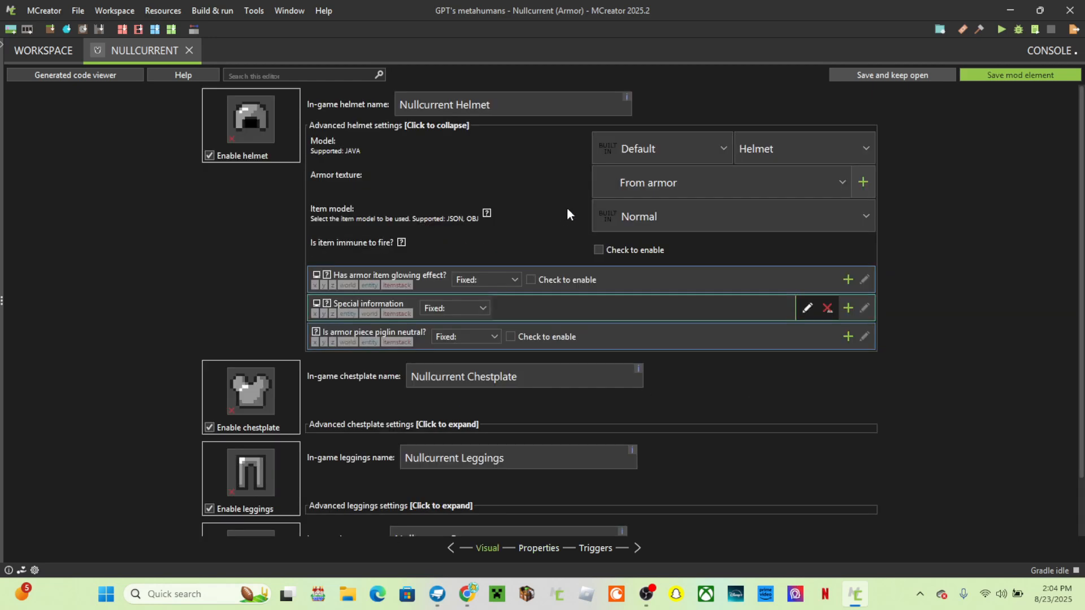
{"action": "left_click", "coordinate": [678, 138]}
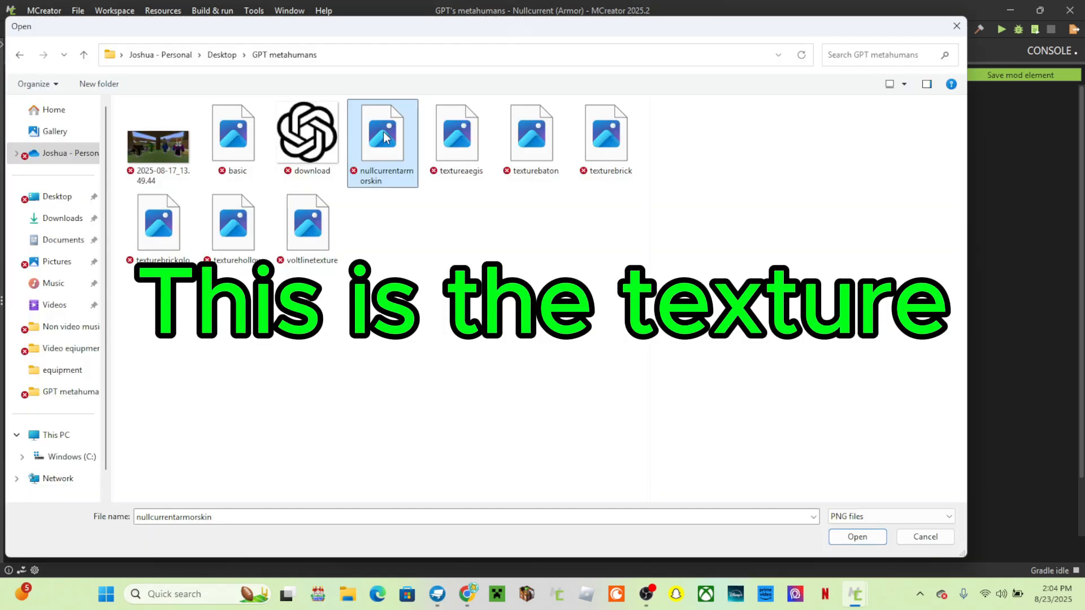
{"action": "left_click", "coordinate": [858, 535]}
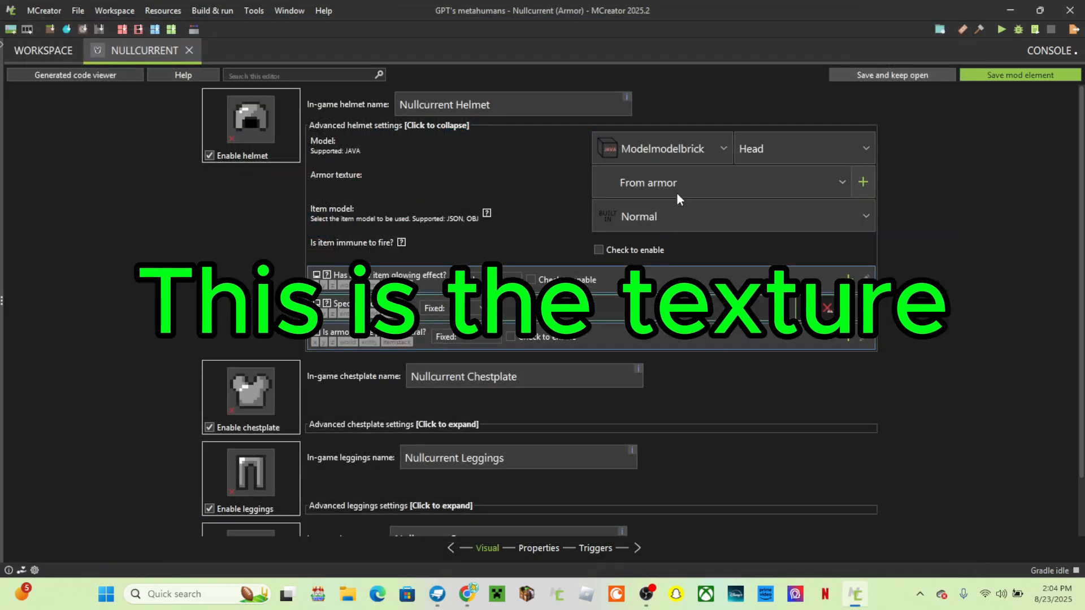
{"action": "left_click", "coordinate": [676, 192]}
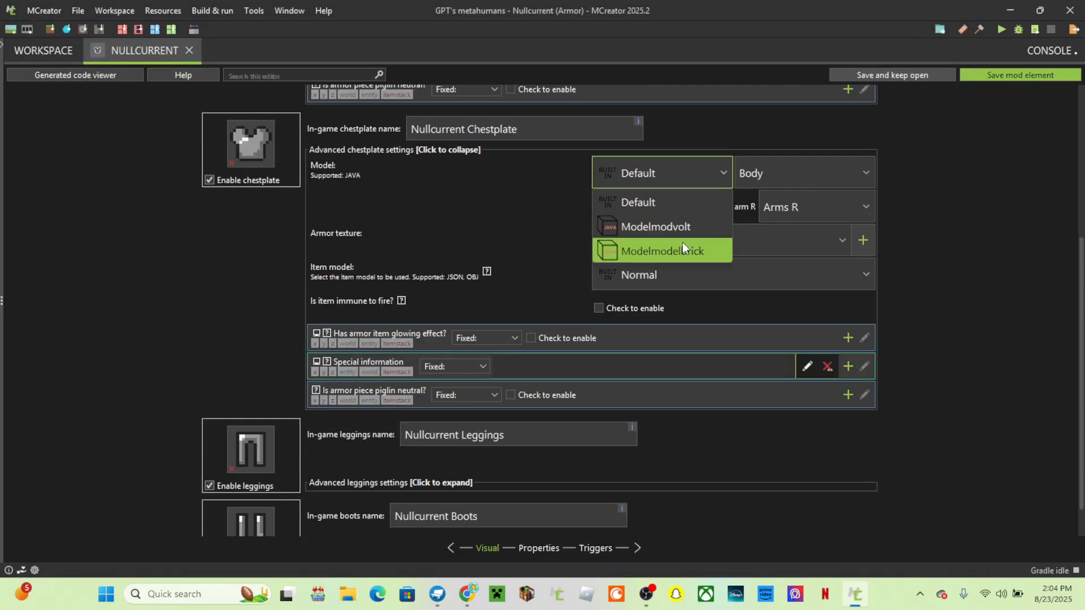
- Set the chestplate model to Modelmodelbrick, mapping the torso to Body, the left arm to LeftArm and the right arm to RightArm
{"action": "left_click", "coordinate": [686, 249]}
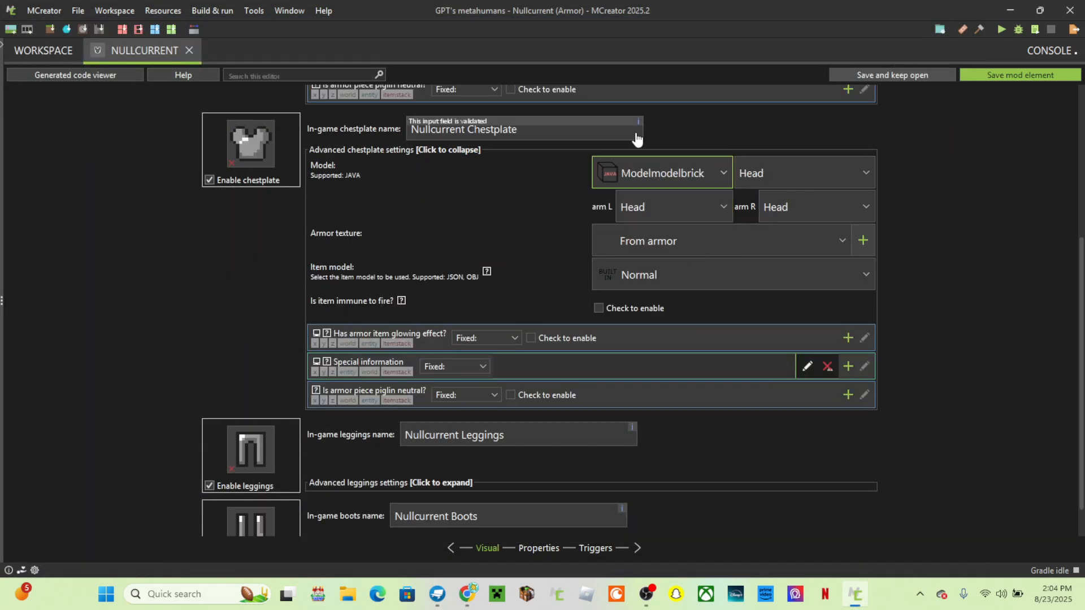
{"action": "left_click", "coordinate": [764, 175]}
{"action": "left_click", "coordinate": [779, 217]}
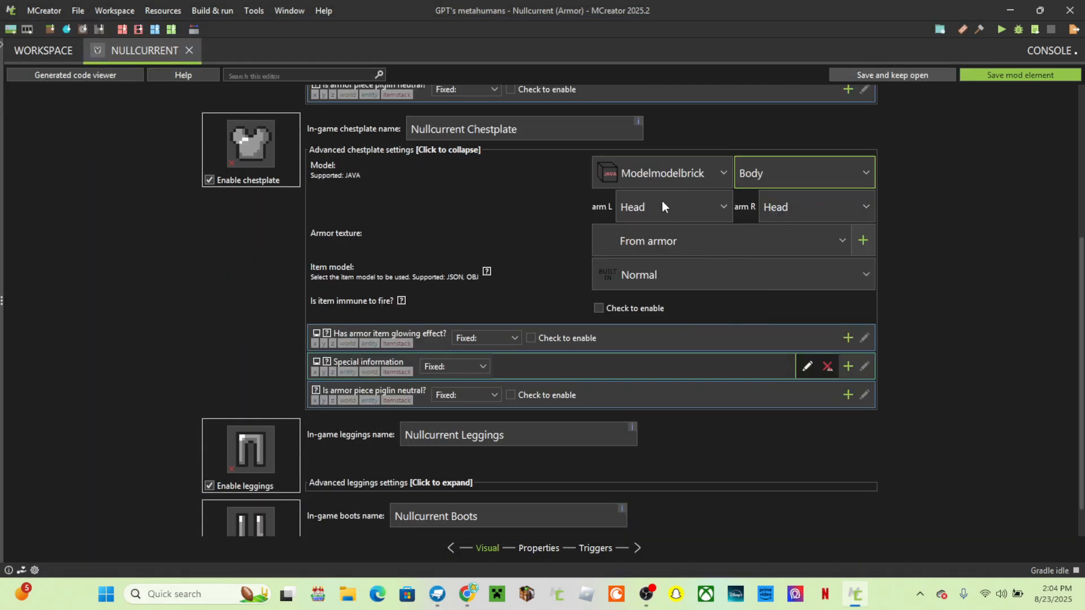
{"action": "left_click", "coordinate": [650, 206]}
{"action": "left_click", "coordinate": [663, 285]}
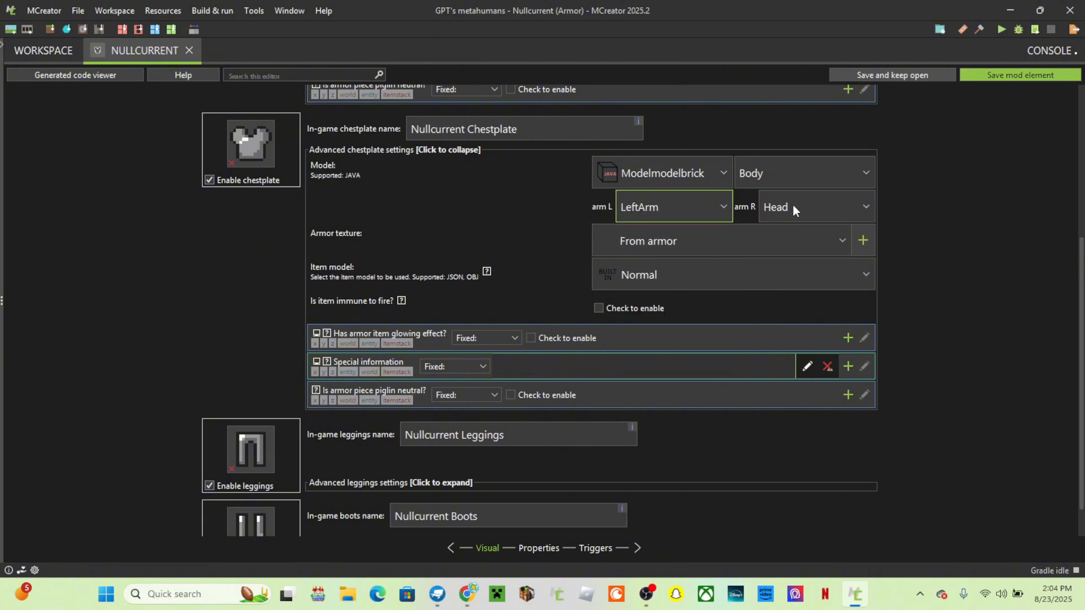
{"action": "left_click", "coordinate": [792, 207]}
{"action": "left_click", "coordinate": [805, 259]}
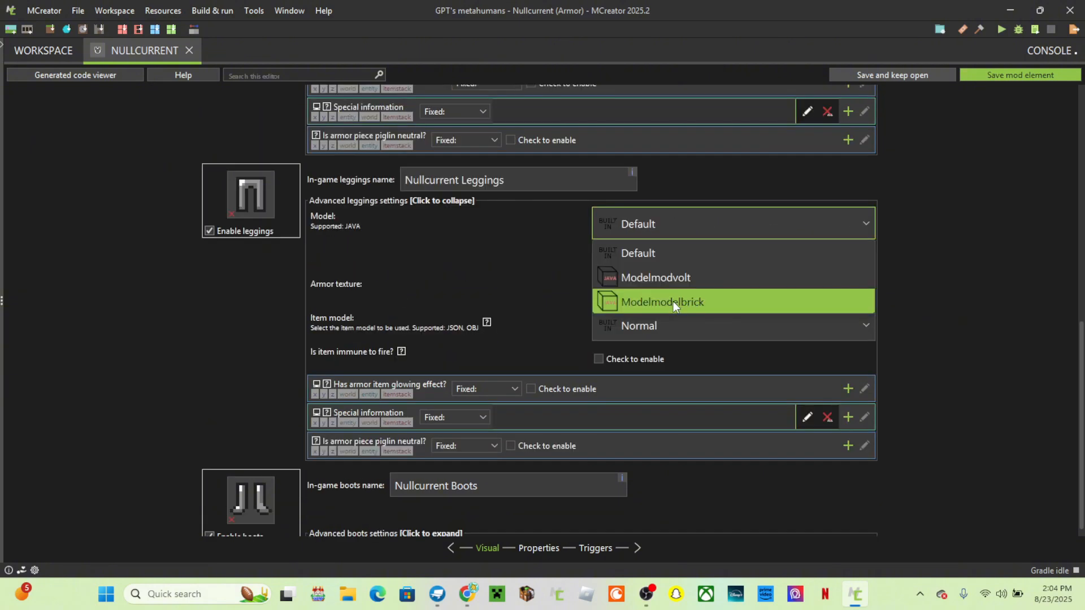
- Set the leggings model to Modelmodelbrick with LeftLeg and RightLeg parts, using the nullcurrentarmorskin armor texture
{"action": "left_click", "coordinate": [673, 300]}
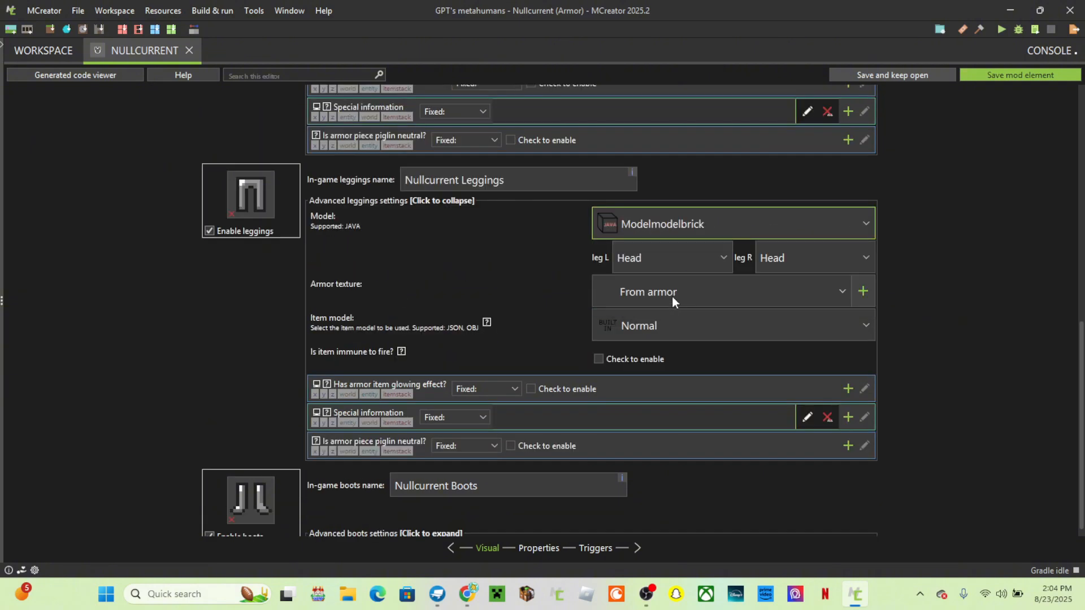
{"action": "left_click", "coordinate": [675, 253]}
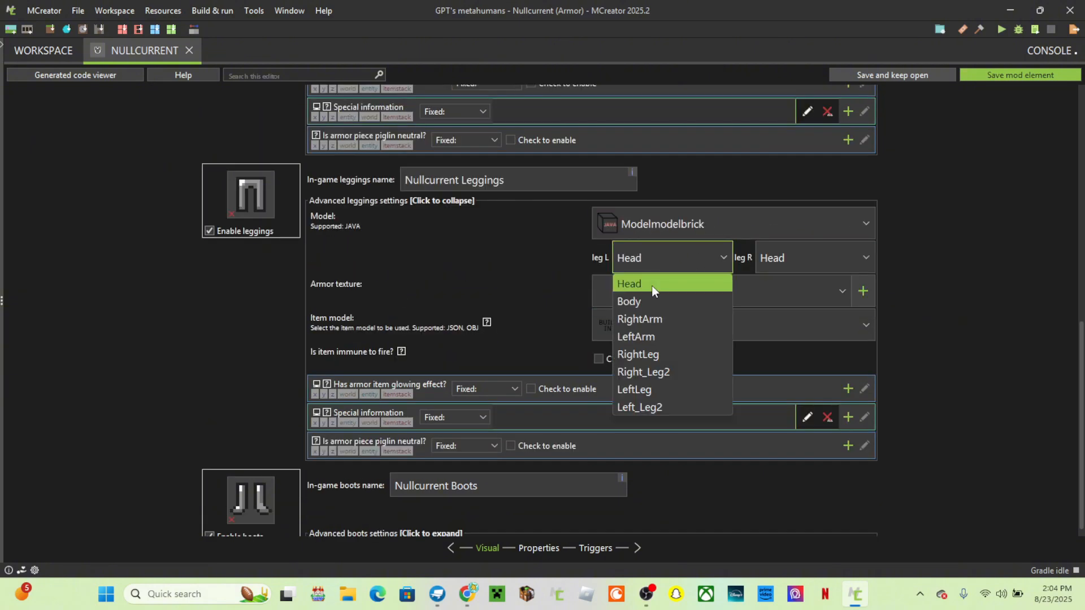
{"action": "left_click", "coordinate": [637, 390]}
{"action": "left_click", "coordinate": [813, 257]}
{"action": "left_click", "coordinate": [819, 353]}
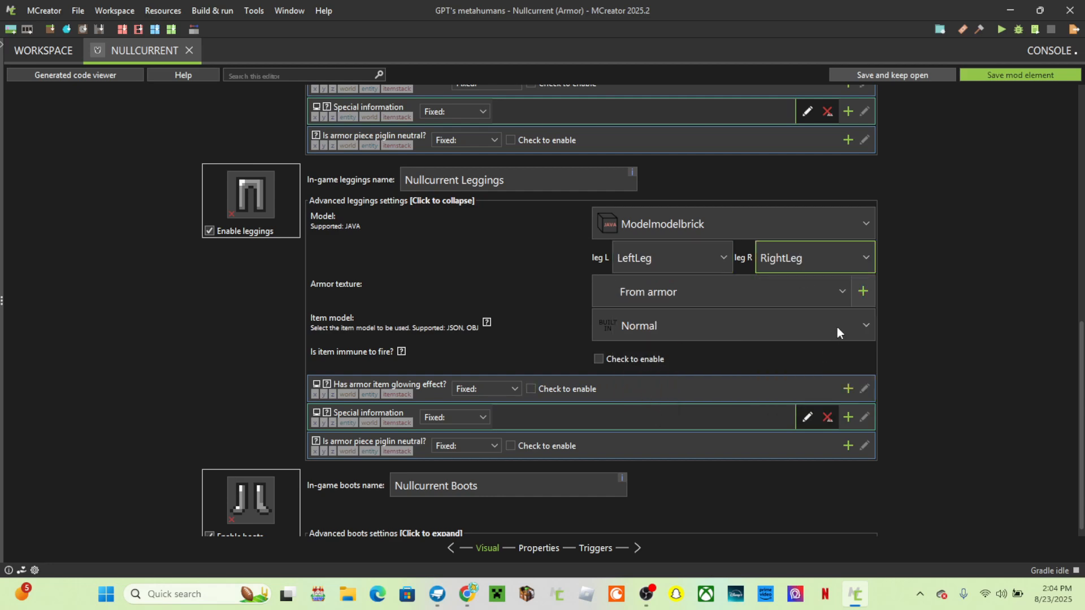
{"action": "left_click", "coordinate": [686, 292]}
{"action": "left_click", "coordinate": [687, 341]}
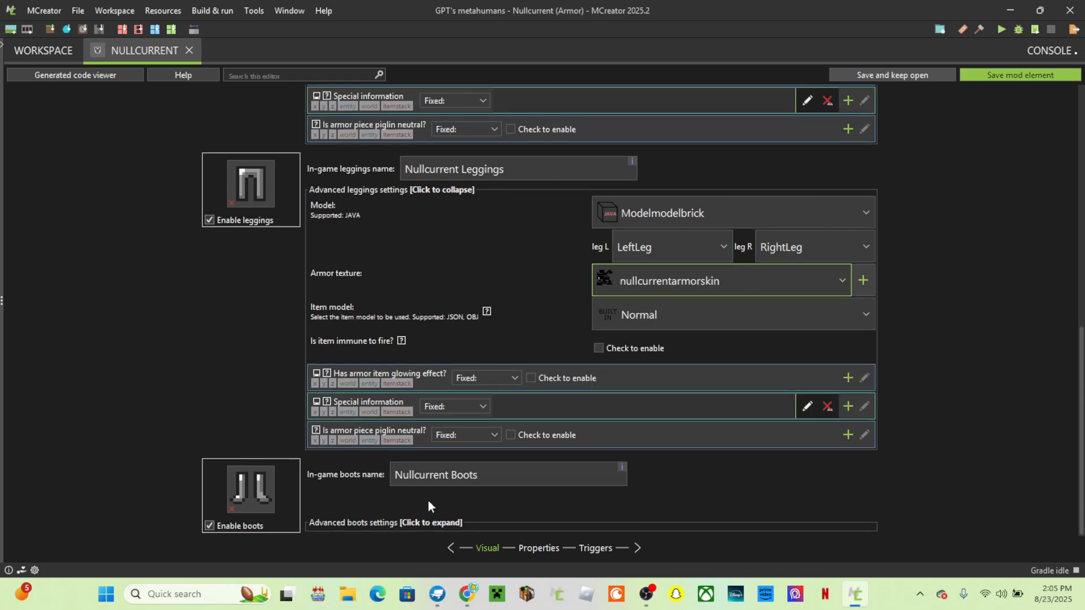
- In the advanced boots settings, set the model to Modelmodelbrick with Left_Leg2 for the left boot and Right_Leg2 for the right boot
{"action": "left_click", "coordinate": [429, 514]}
{"action": "scroll", "coordinate": [682, 307], "scroll_direction": "down", "scroll_amount": 5}
{"action": "scroll", "coordinate": [711, 283], "scroll_direction": "down", "scroll_amount": 1}
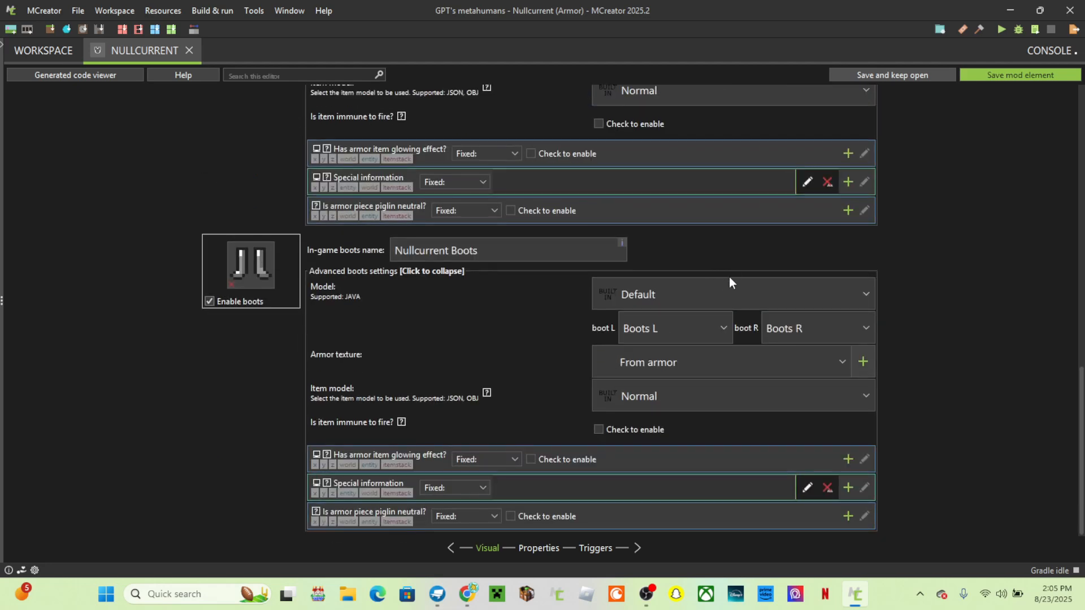
{"action": "left_click", "coordinate": [672, 296]}
{"action": "left_click", "coordinate": [663, 372]}
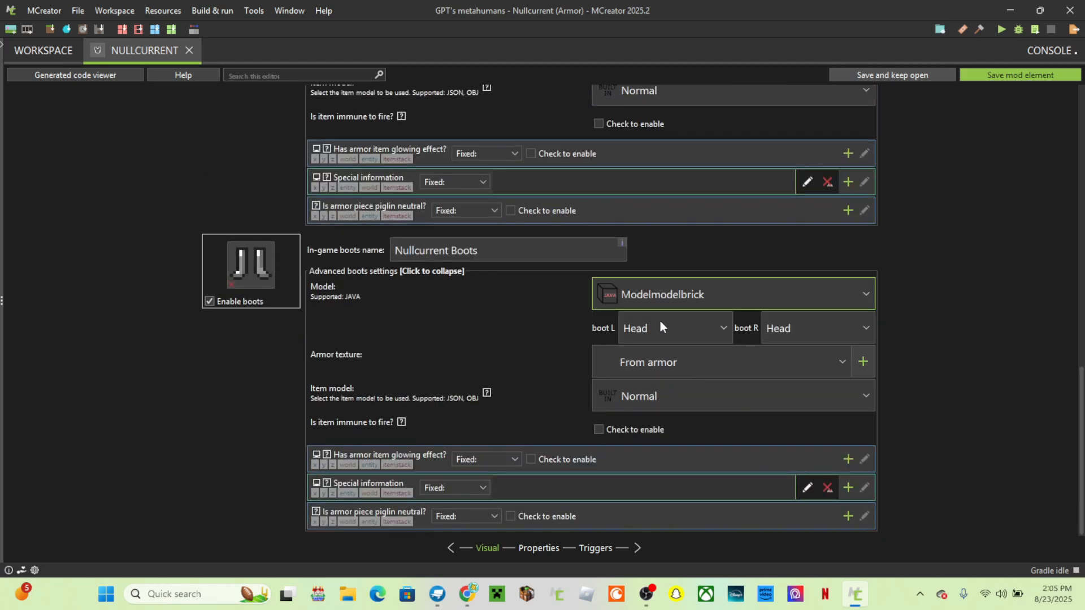
{"action": "left_click", "coordinate": [659, 324]}
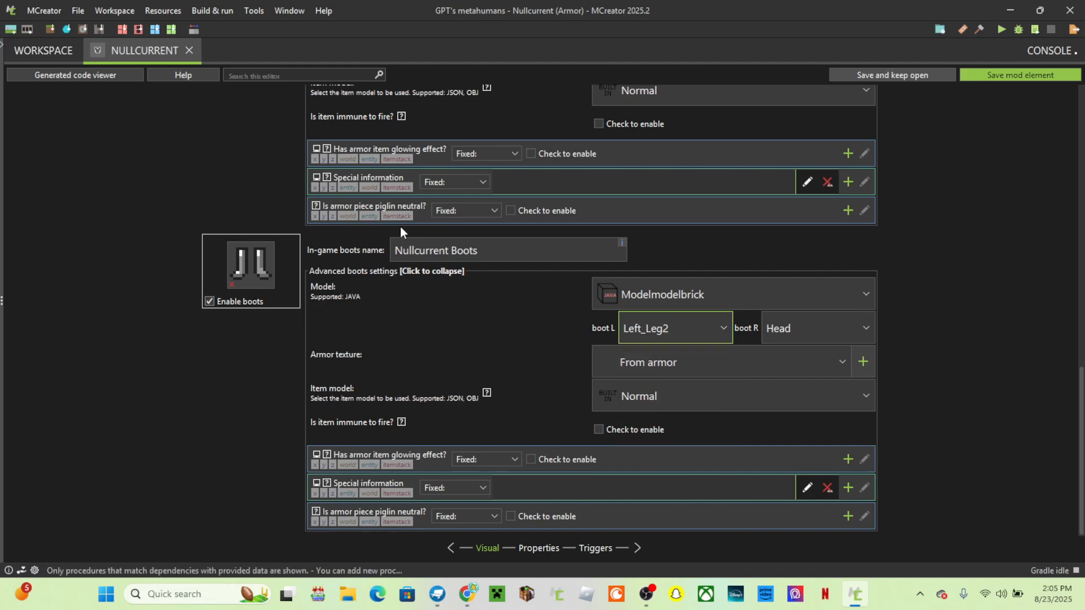
{"action": "left_click", "coordinate": [864, 329]}
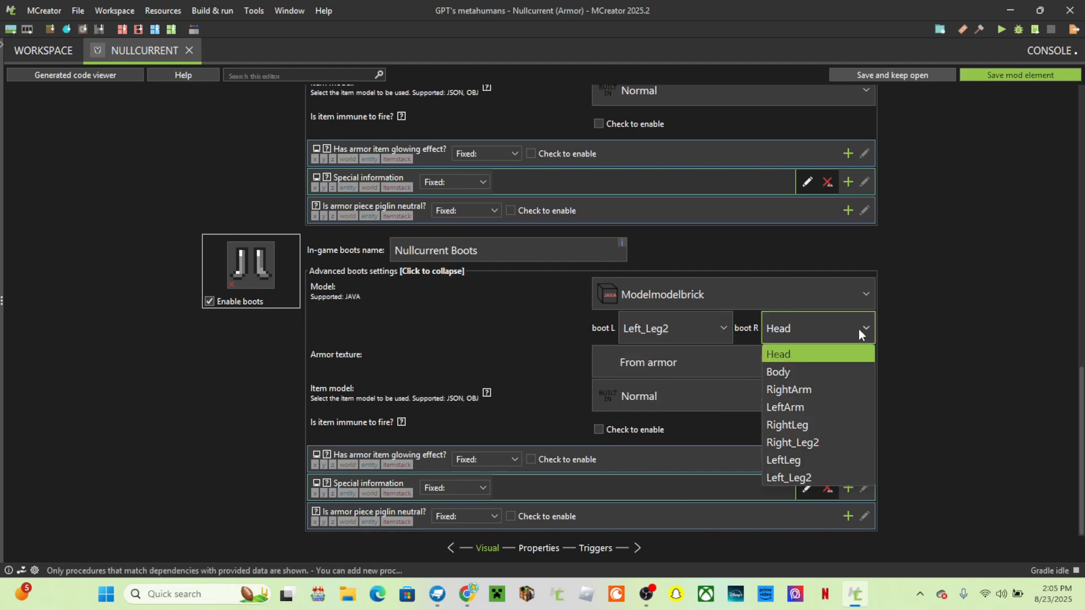
{"action": "left_click", "coordinate": [814, 442]}
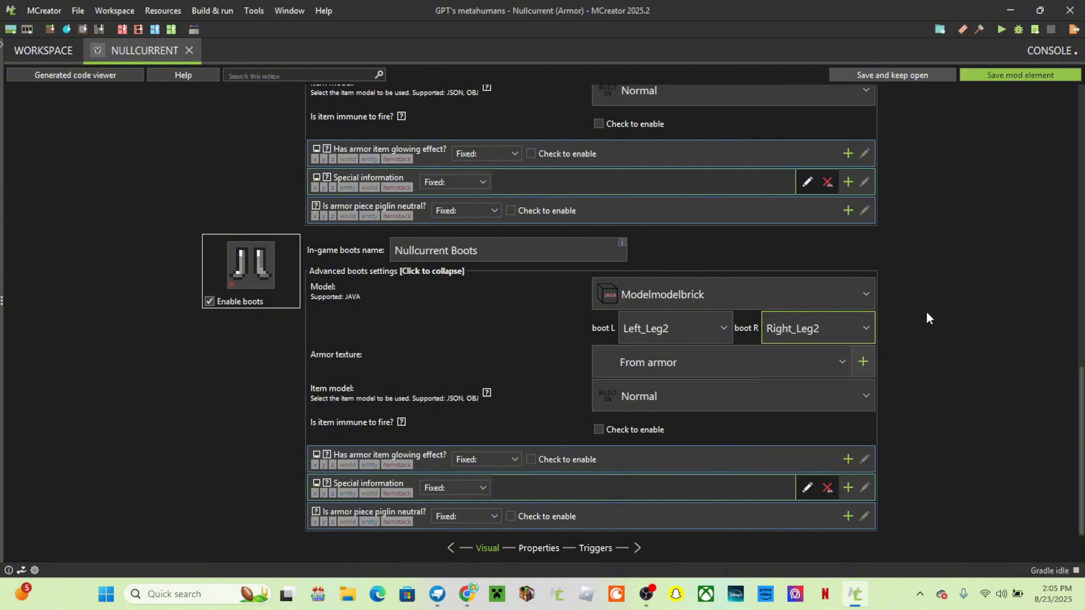